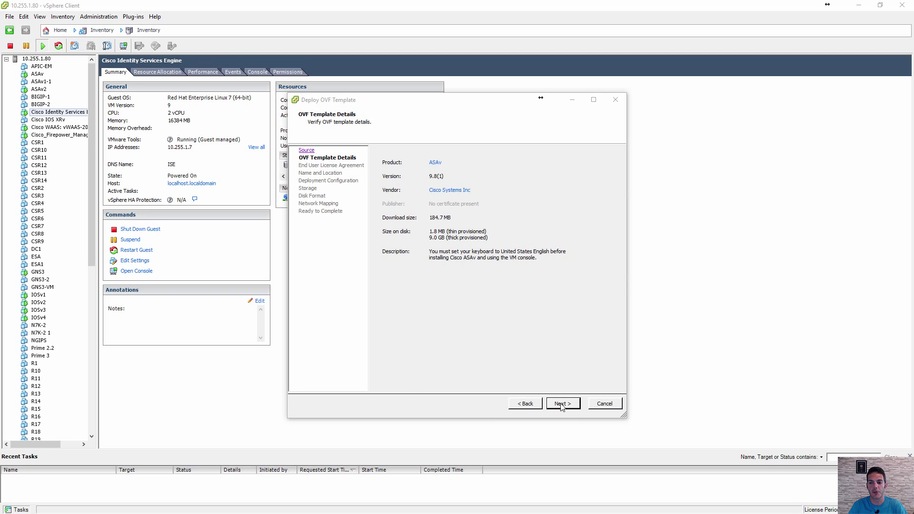
- Accept the ASAv end-user license agreement and the supplemental license agreement
{"action": "left_click", "coordinate": [562, 404]}
{"action": "left_click", "coordinate": [393, 385]}
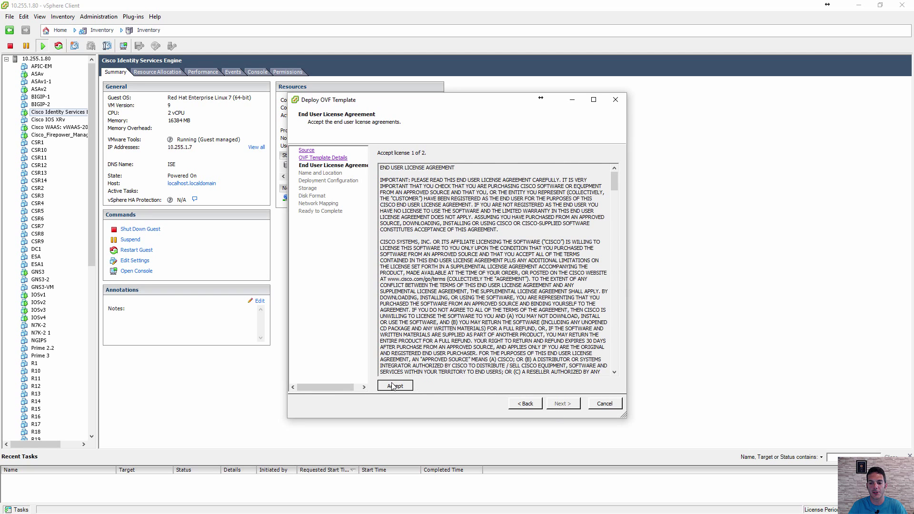
{"action": "left_click", "coordinate": [395, 386]}
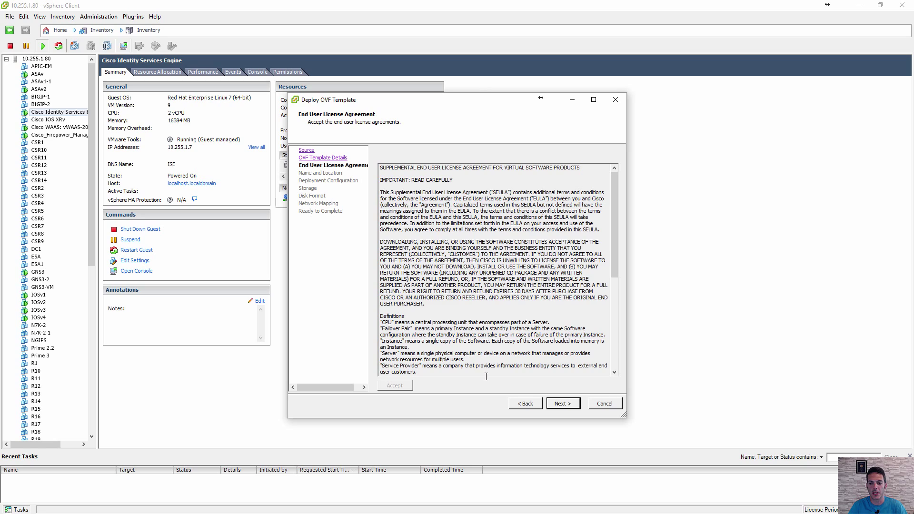
{"action": "left_click", "coordinate": [560, 405]}
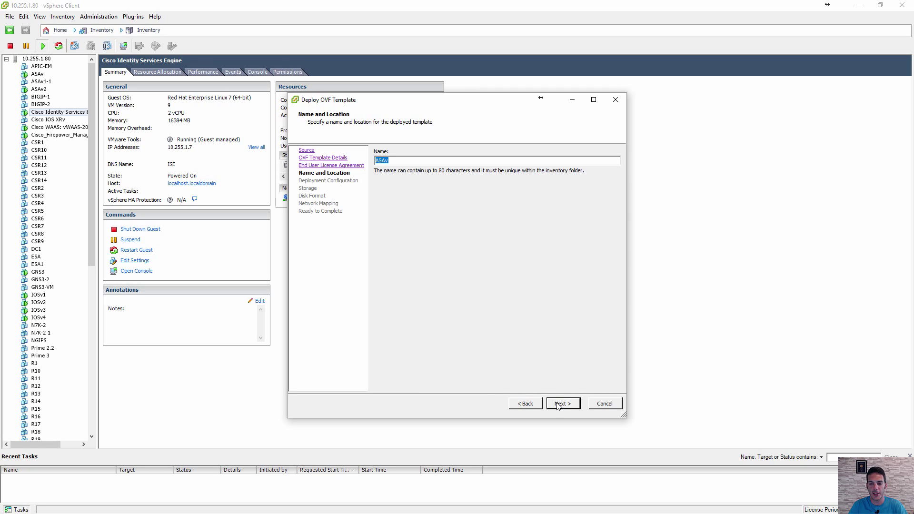
- Name the new VM ASA3 and keep the 100 Mbps (ASAv5) deployment configuration
{"action": "left_click", "coordinate": [414, 160]}
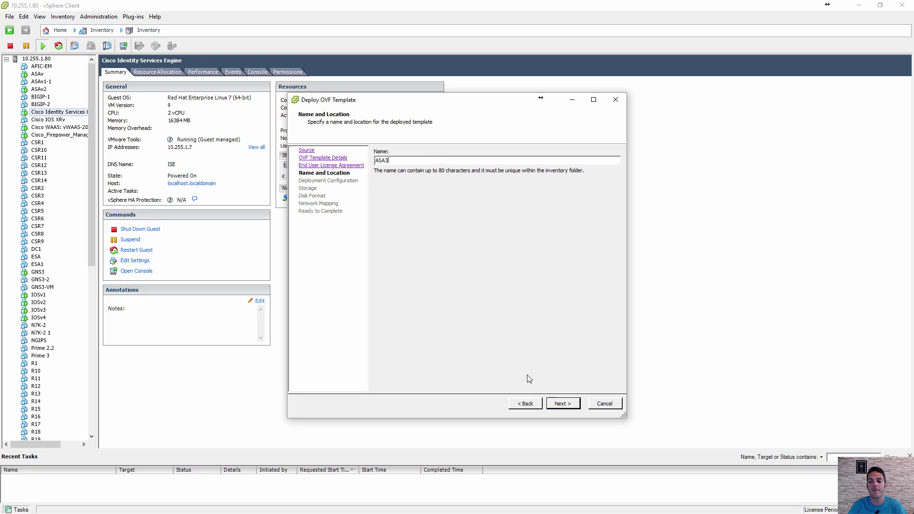
{"action": "left_click", "coordinate": [555, 404]}
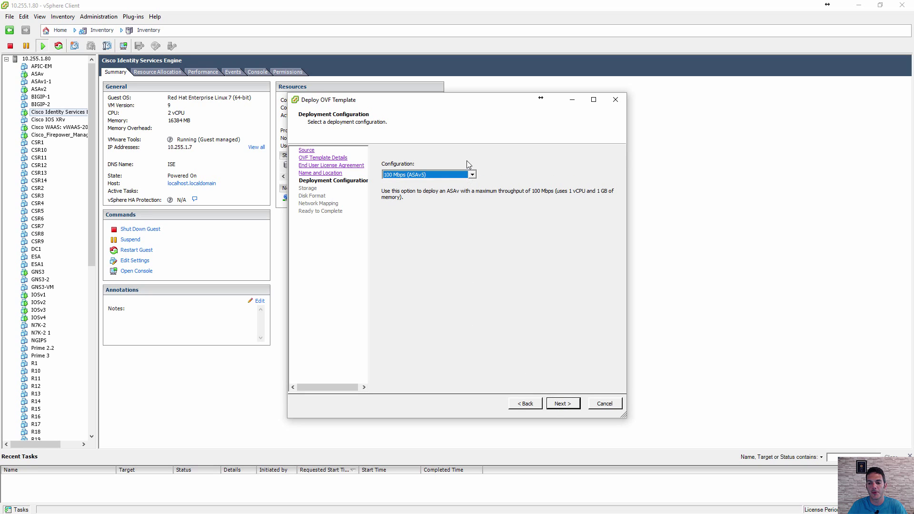
{"action": "left_click", "coordinate": [472, 176]}
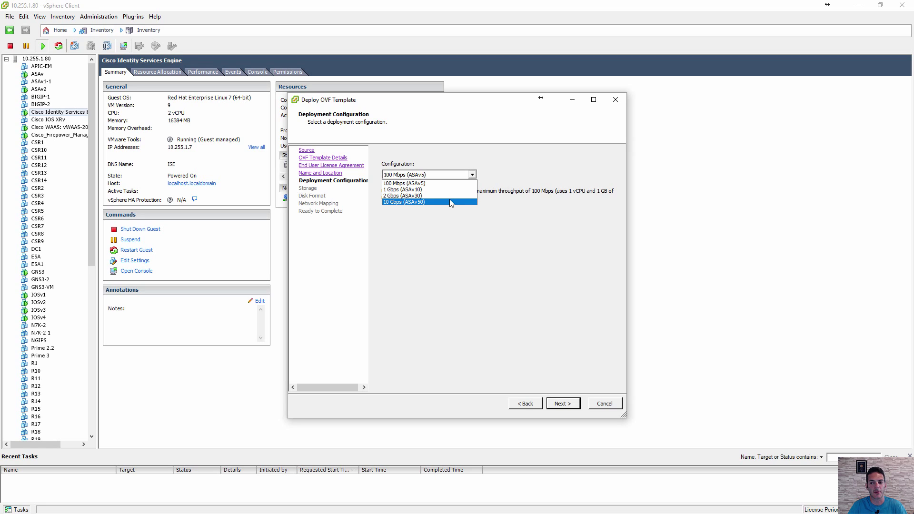
{"action": "left_click", "coordinate": [442, 183]}
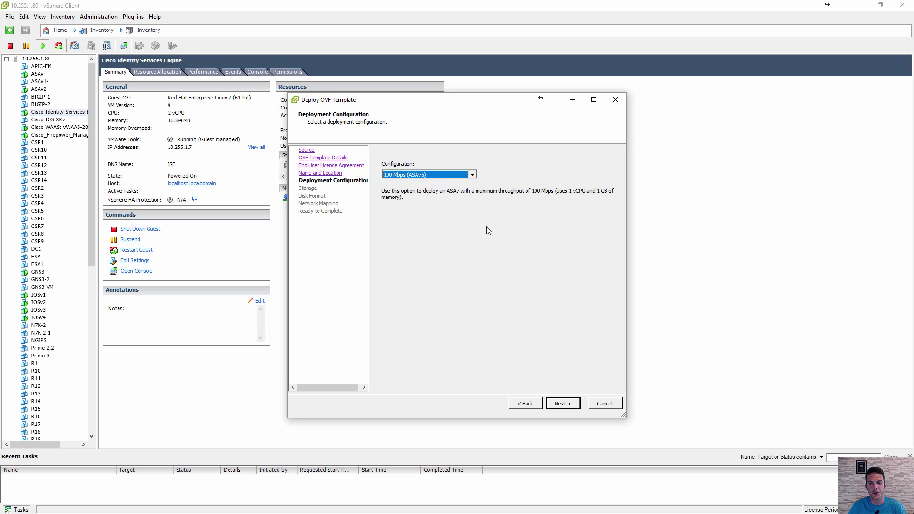
- Store ASA3 on datastore SAN (1) with thin-provisioned disks
{"action": "left_click", "coordinate": [563, 404]}
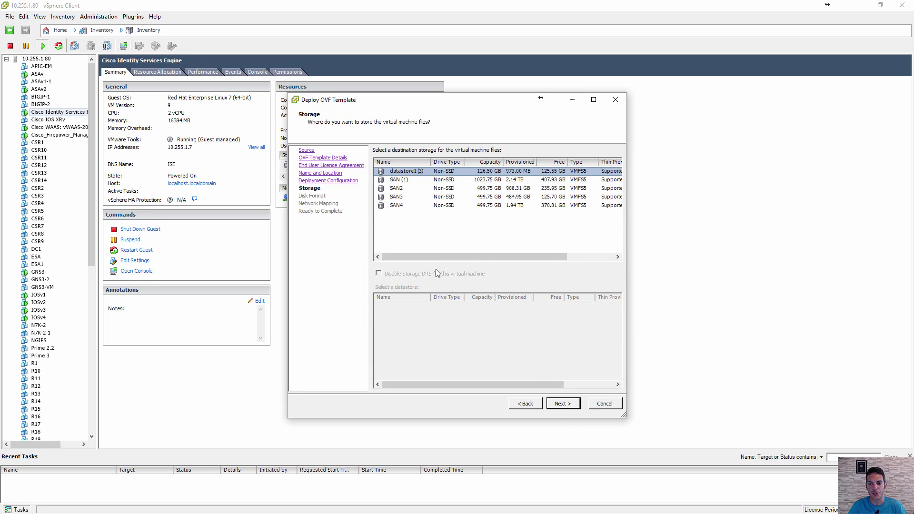
{"action": "left_click", "coordinate": [436, 181]}
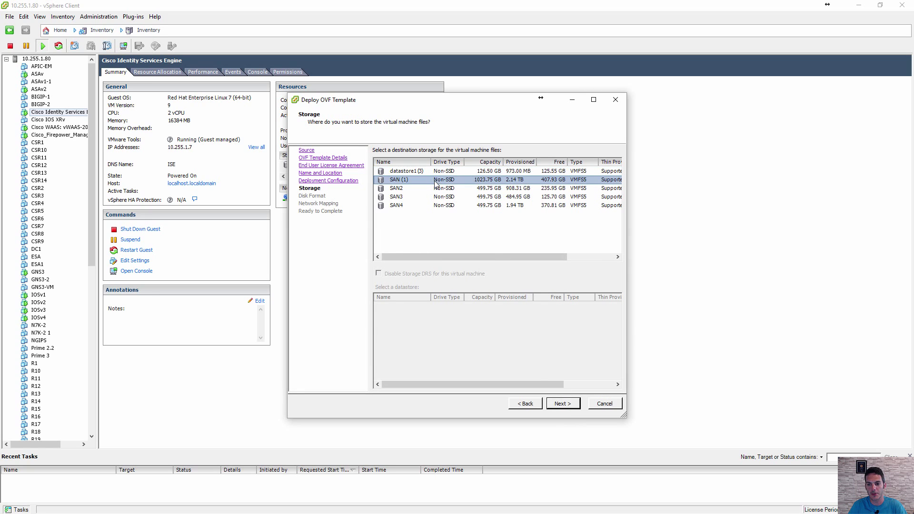
{"action": "left_click", "coordinate": [563, 404]}
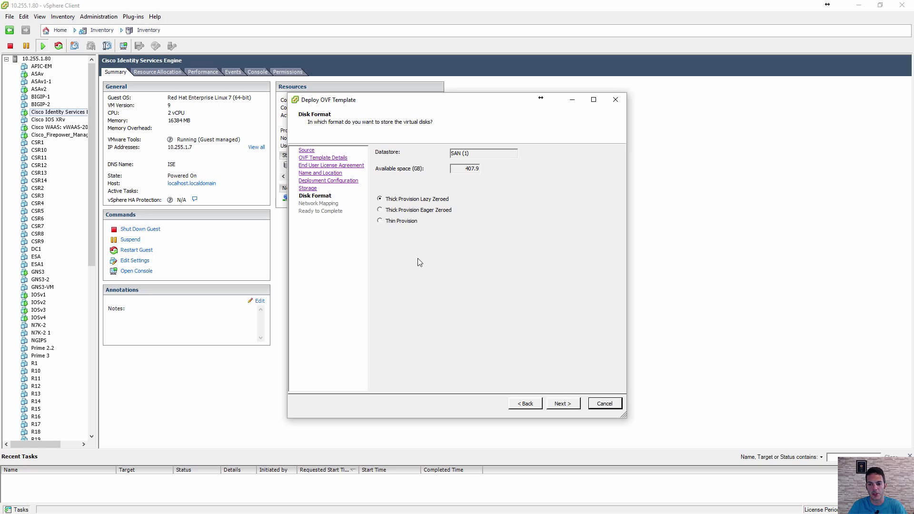
{"action": "left_click", "coordinate": [563, 404]}
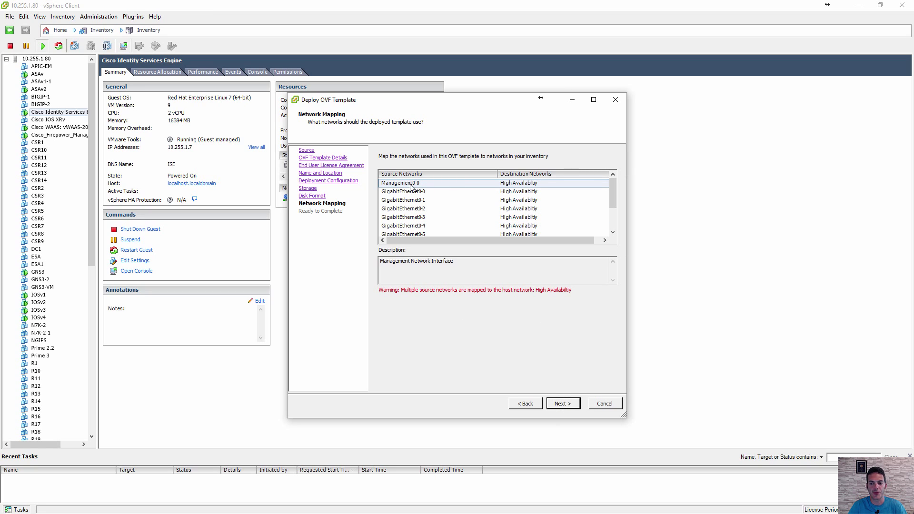
- Map the Management0-0 network to VM Network and review the Ready to Complete summary
{"action": "left_click", "coordinate": [518, 186]}
{"action": "left_click", "coordinate": [526, 186]}
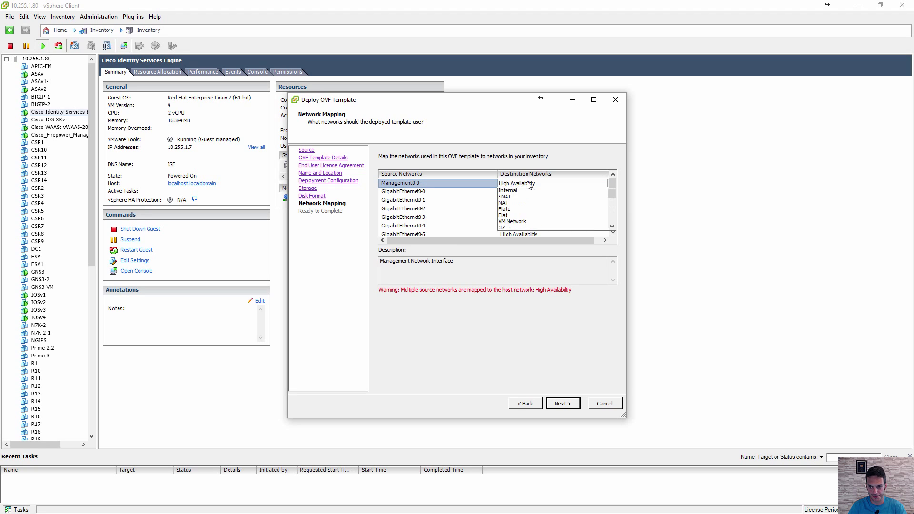
{"action": "left_click", "coordinate": [542, 229]}
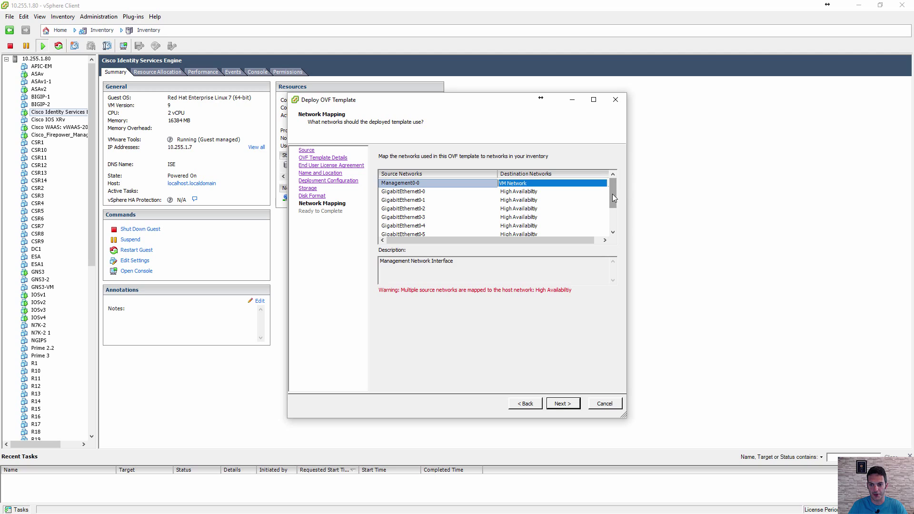
{"action": "mouse_move", "coordinate": [613, 194]}
{"action": "left_mouse_down"}
{"action": "mouse_move", "coordinate": [615, 222]}
{"action": "mouse_move", "coordinate": [616, 182]}
{"action": "left_mouse_up"}
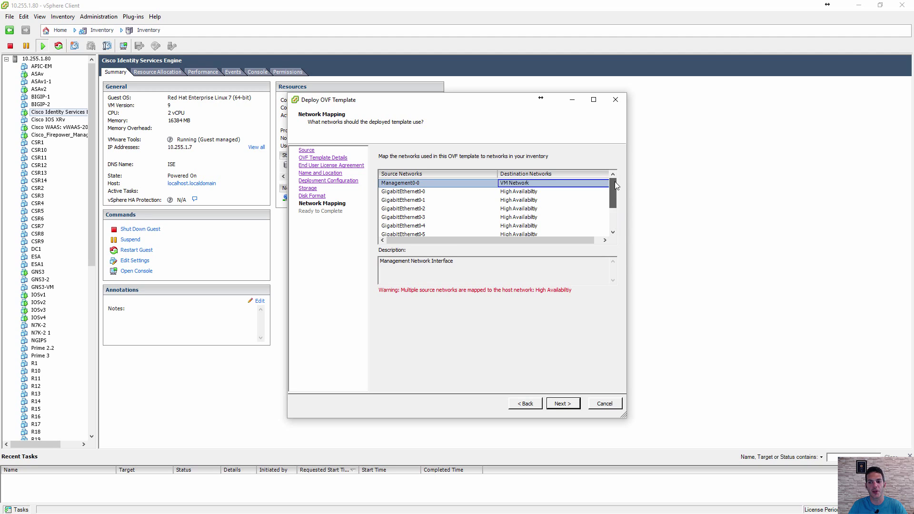
{"action": "left_click", "coordinate": [568, 405]}
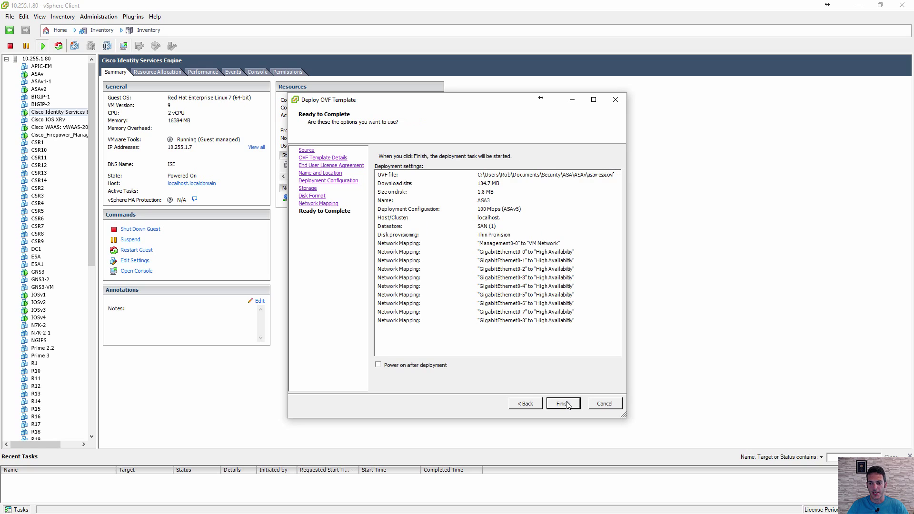
- Finish the ASA3 deployment and select the new powered-off VM in the inventory
{"action": "left_click", "coordinate": [566, 404]}
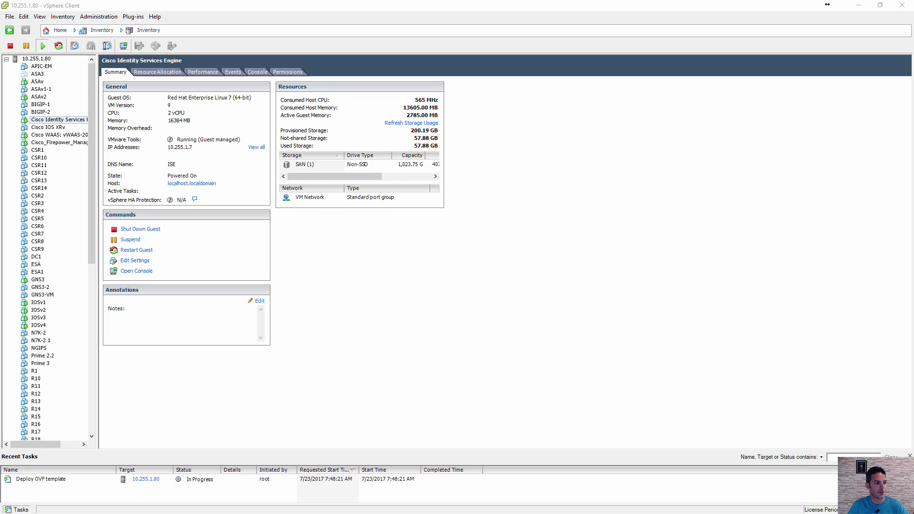
{"action": "left_click_drag", "start_coordinate": [169, 202], "coordinate": [415, 250]}
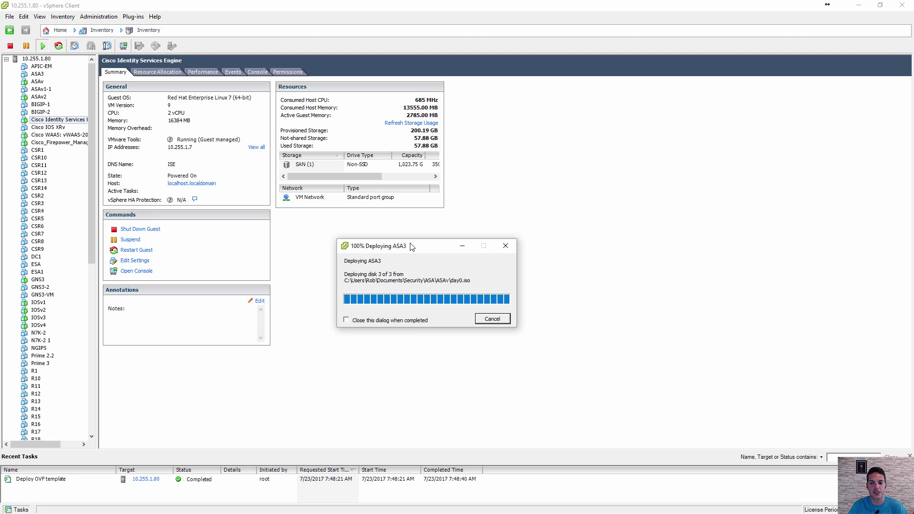
{"action": "left_click", "coordinate": [493, 290]}
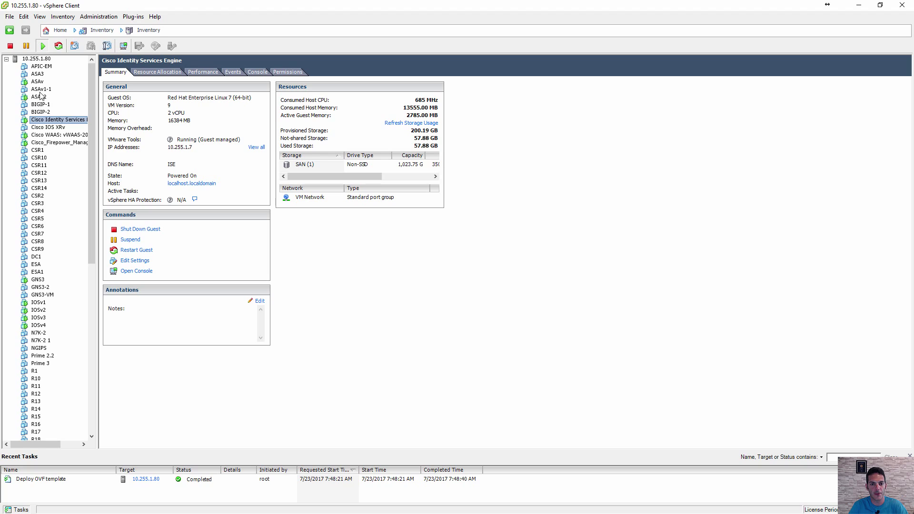
{"action": "left_click", "coordinate": [39, 74]}
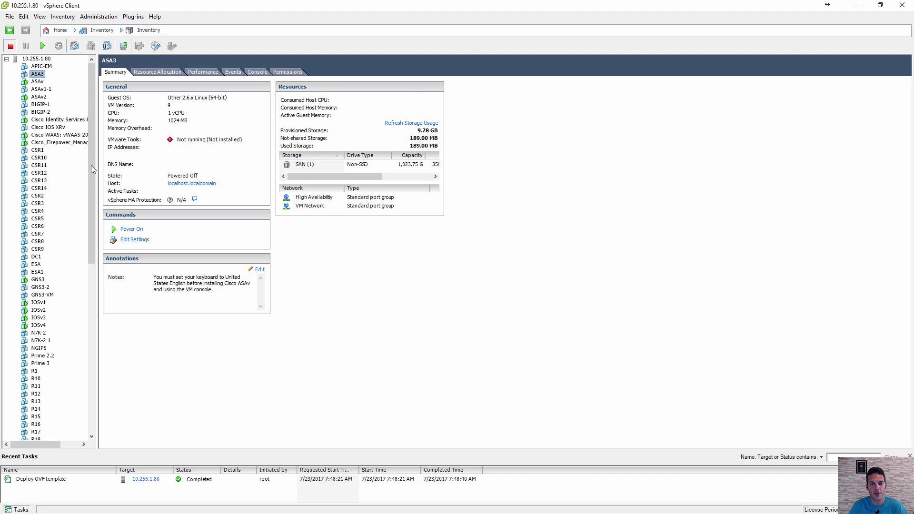
- Set ASA3's memory to 2 GB (2048 MB) and power the VM on
{"action": "left_click", "coordinate": [133, 240]}
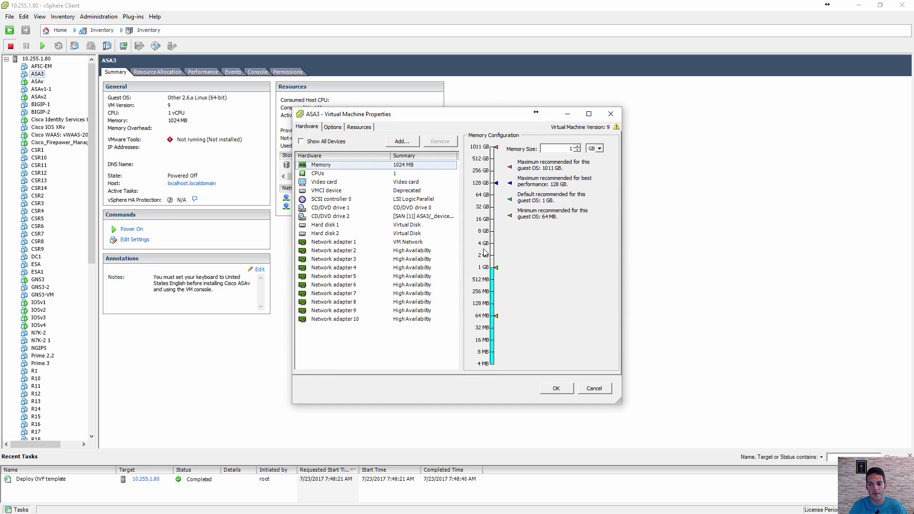
{"action": "left_click", "coordinate": [485, 258]}
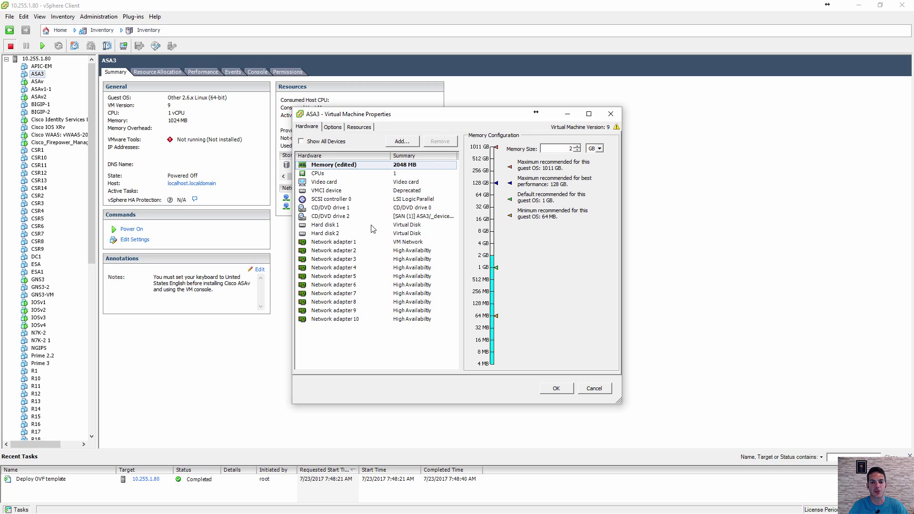
{"action": "left_click", "coordinate": [548, 388]}
{"action": "left_click", "coordinate": [129, 229]}
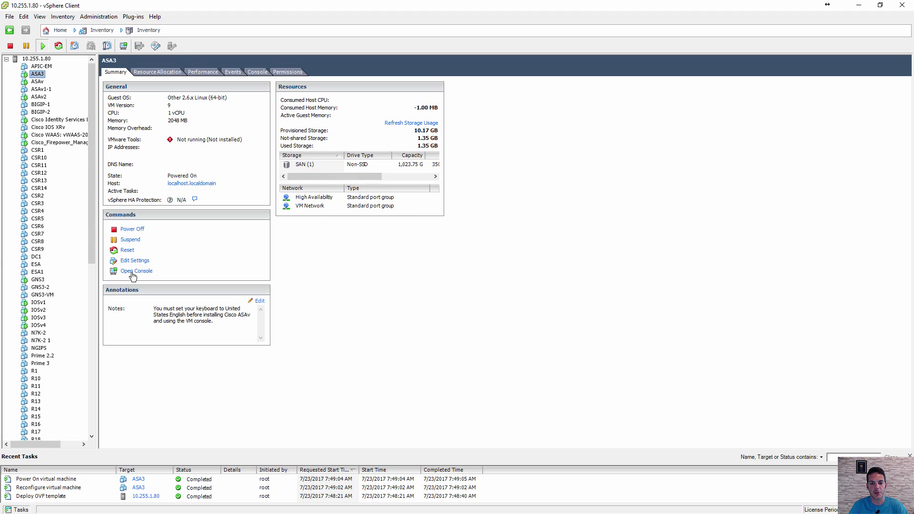
- Boot ASA3 from the 'with no configuration' GRUB entry, loading asa981-smp-k8.bin, in its console
{"action": "left_click", "coordinate": [132, 272]}
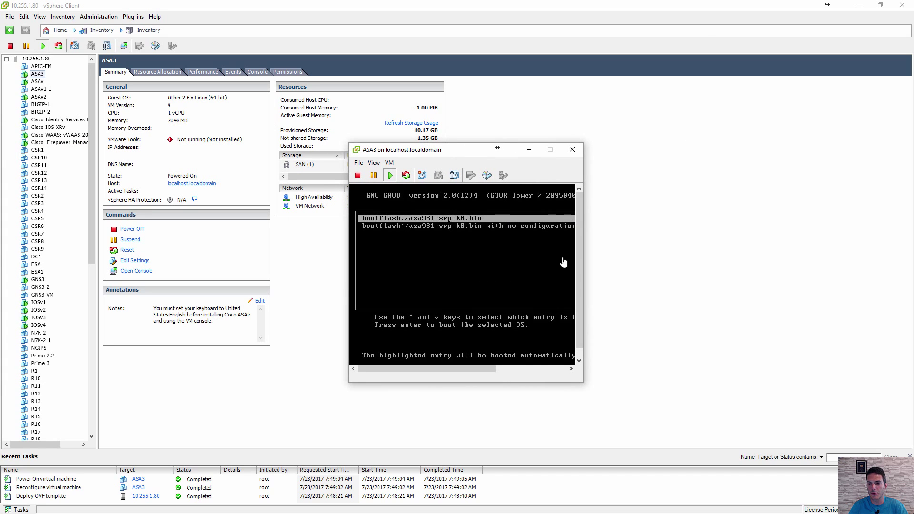
{"action": "left_click", "coordinate": [564, 262]}
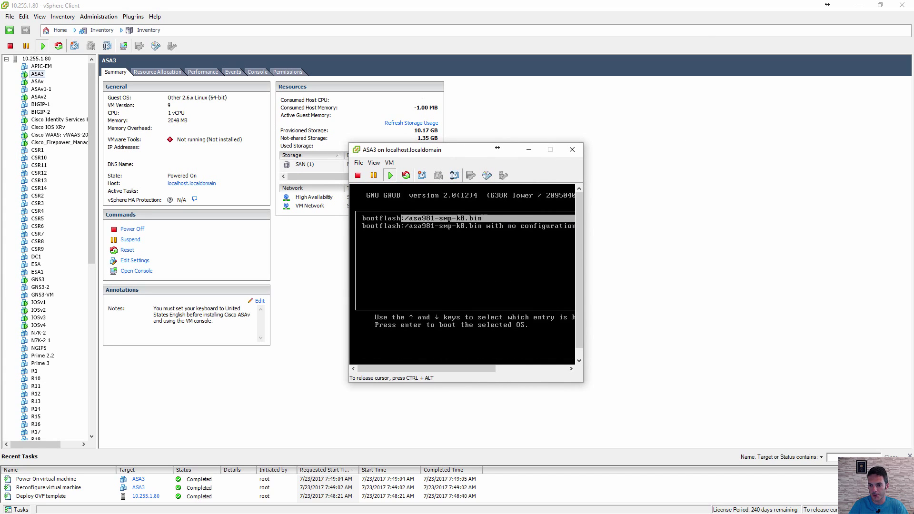
{"action": "key", "text": "Down"}
{"action": "key", "text": "Return"}
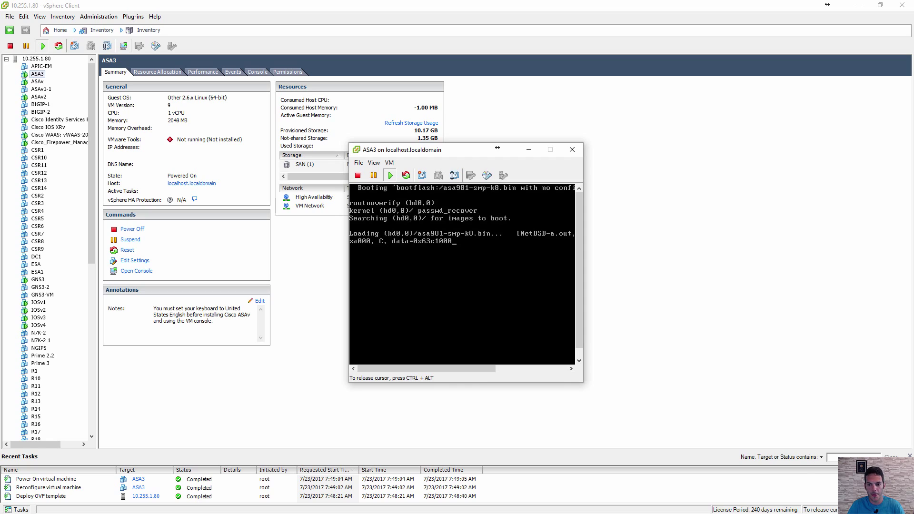
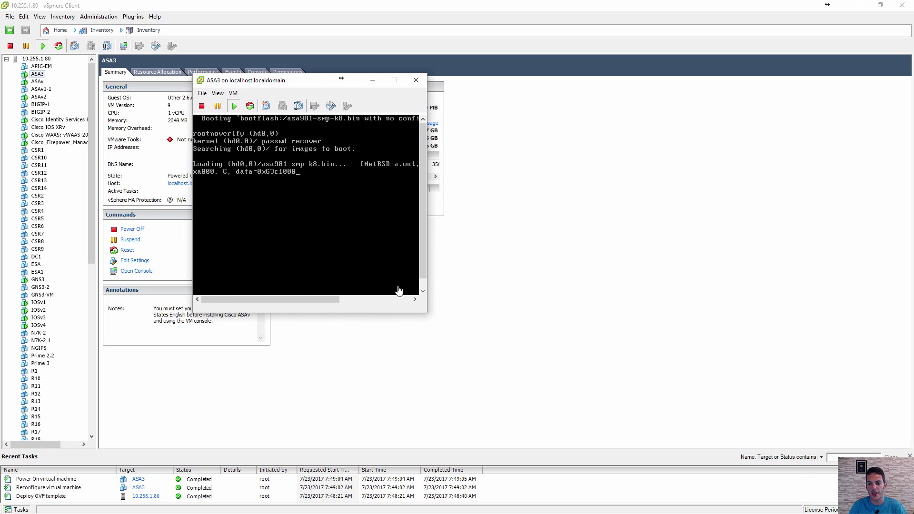
- Drag the ASA3 console window larger and wait for the boot to reach the ciscoasa> prompt
{"action": "left_click_drag", "start_coordinate": [428, 314], "coordinate": [660, 486]}
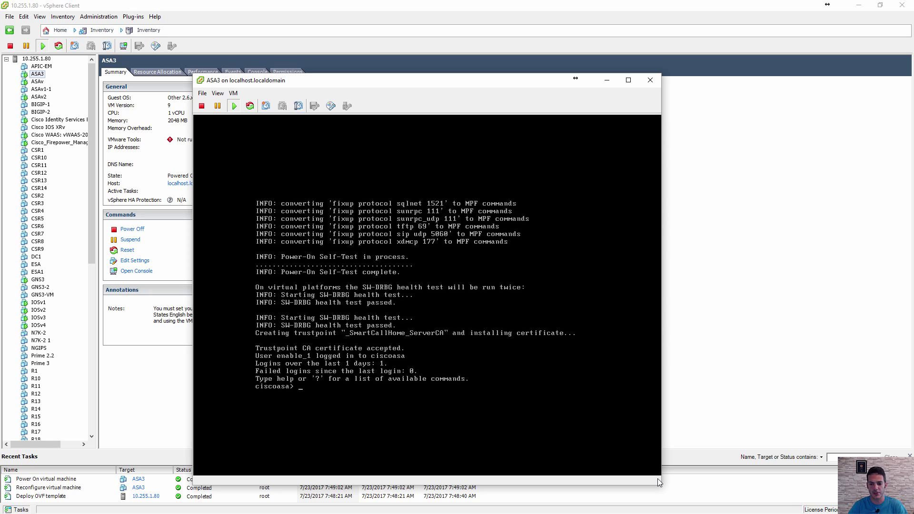
- Enter privileged mode with 'en' and a blank password, then 'conf t' for global configuration
{"action": "left_click", "coordinate": [539, 313]}
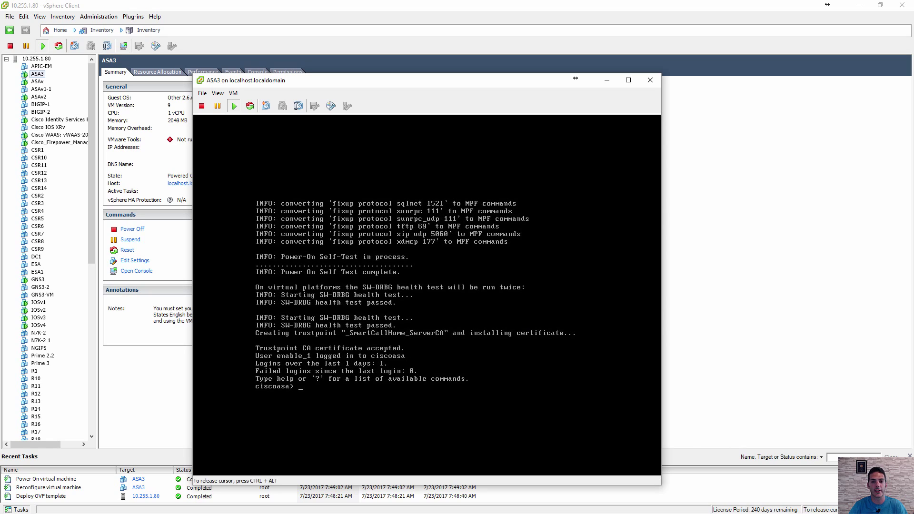
{"action": "key", "text": "Return"}
{"action": "key", "text": "Return"}
{"action": "key", "text": "Return"}
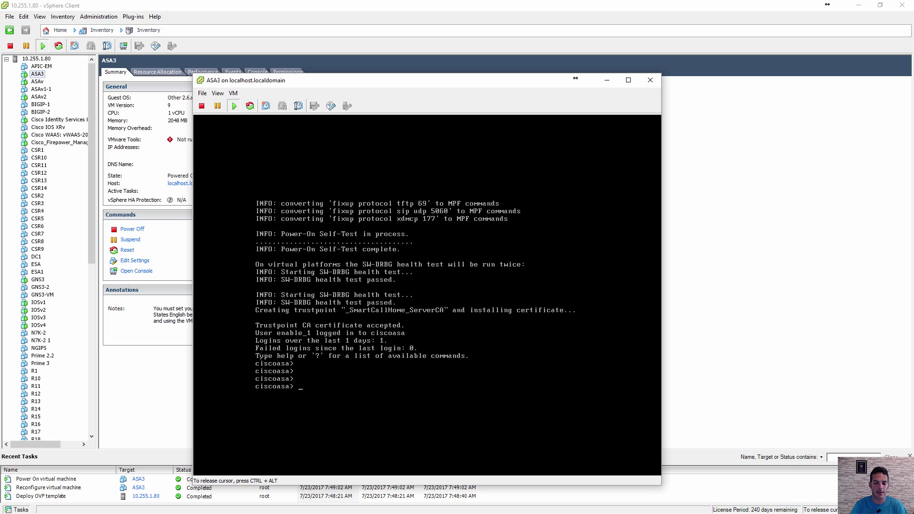
{"action": "type", "text": "en"}
{"action": "key", "text": "Return"}
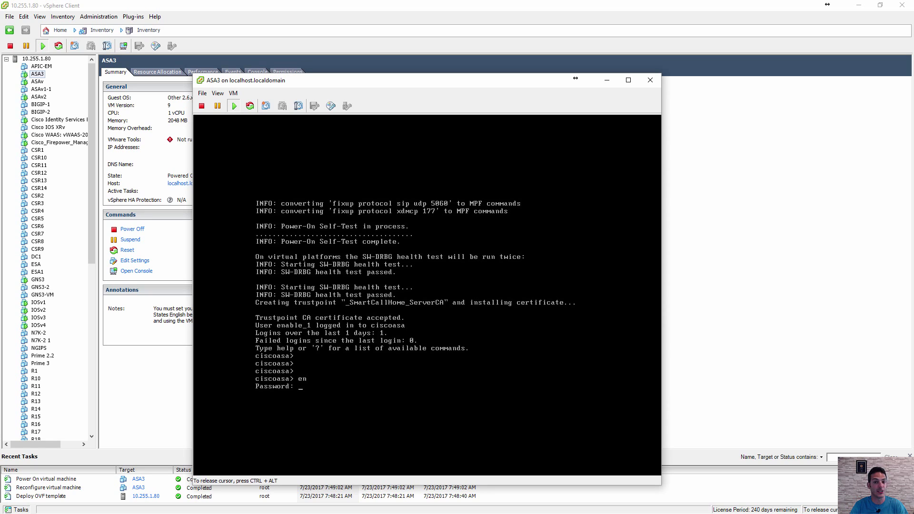
{"action": "key", "text": "Return"}
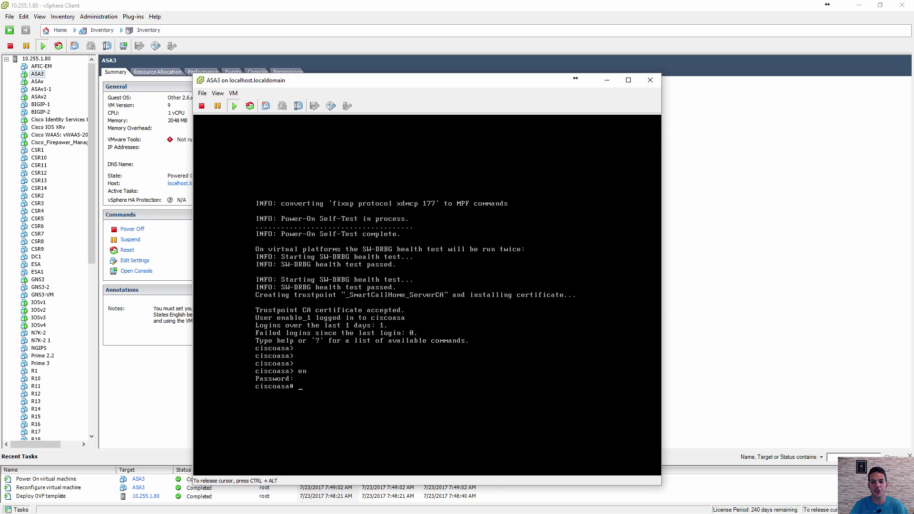
{"action": "type", "text": "conf t"}
{"action": "key", "text": "Return"}
{"action": "key", "text": "Return"}
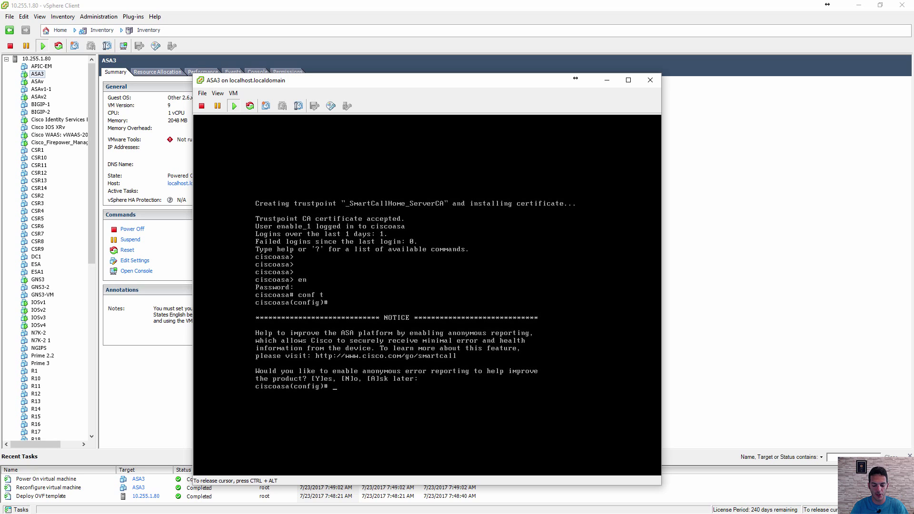
{"action": "type", "text": "show"}
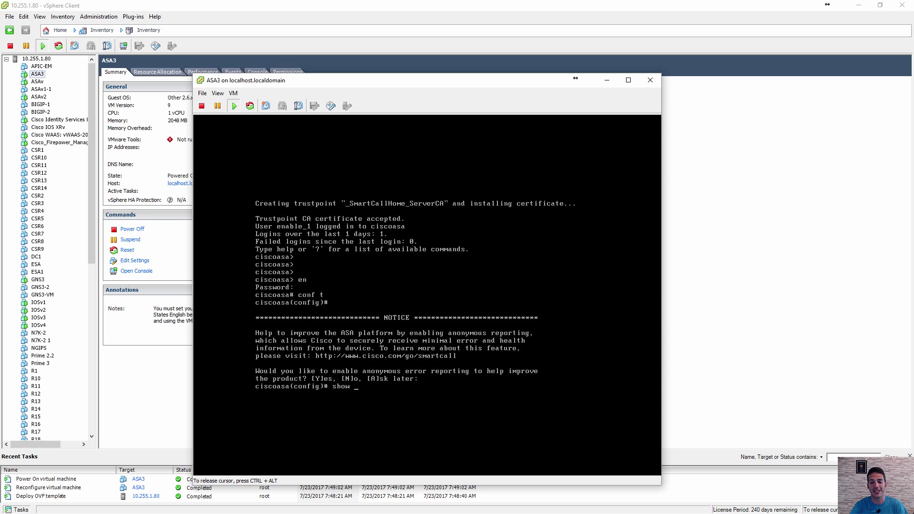
- Try 'ip route' and check the 'route ?' help, then clear the line
{"action": "key", "text": "BackSpace"}
{"action": "key", "text": "BackSpace"}
{"action": "key", "text": "BackSpace"}
{"action": "key", "text": "BackSpace"}
{"action": "type", "text": "ip route"}
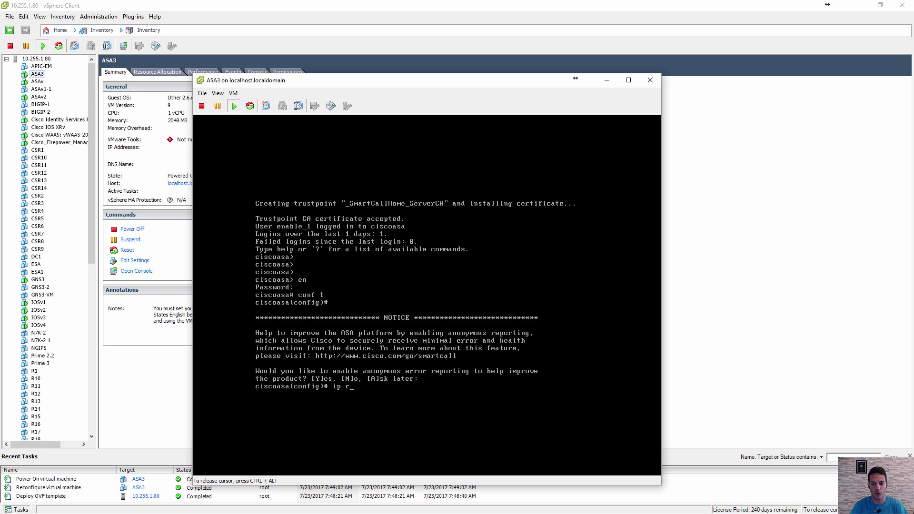
{"action": "key", "text": "Tab"}
{"action": "type", "text": "?"}
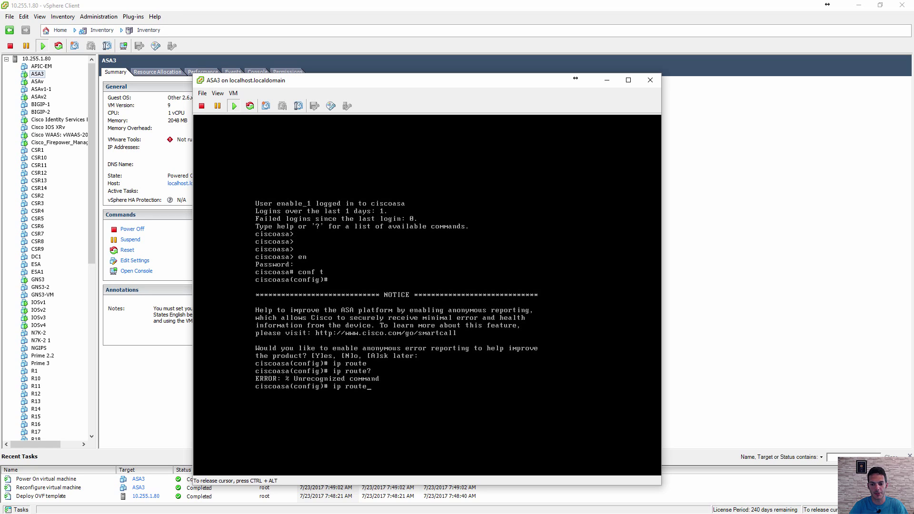
{"action": "key", "text": "BackSpace"}
{"action": "key", "text": "BackSpace"}
{"action": "key", "text": "BackSpace"}
{"action": "key", "text": "BackSpace"}
{"action": "key", "text": "BackSpace"}
{"action": "key", "text": "BackSpace"}
{"action": "key", "text": "BackSpace"}
{"action": "key", "text": "BackSpace"}
{"action": "type", "text": "route?"}
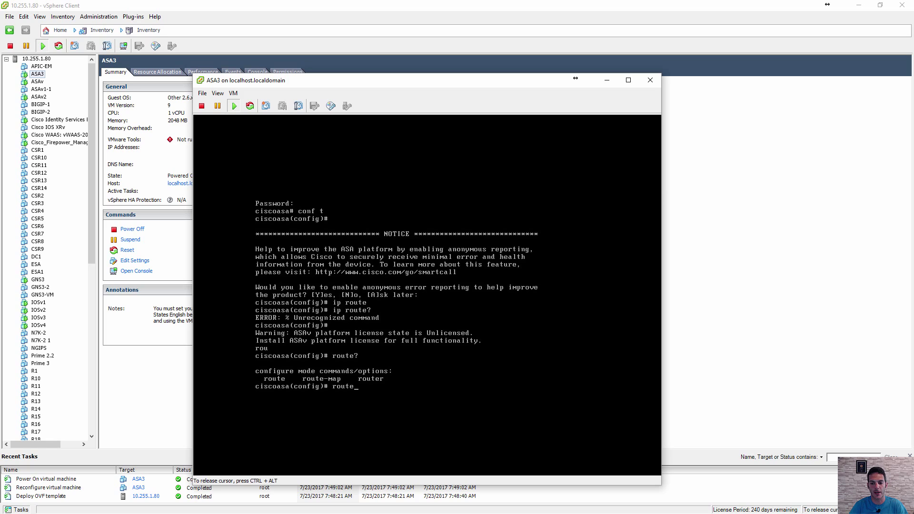
{"action": "type", "text": " ?"}
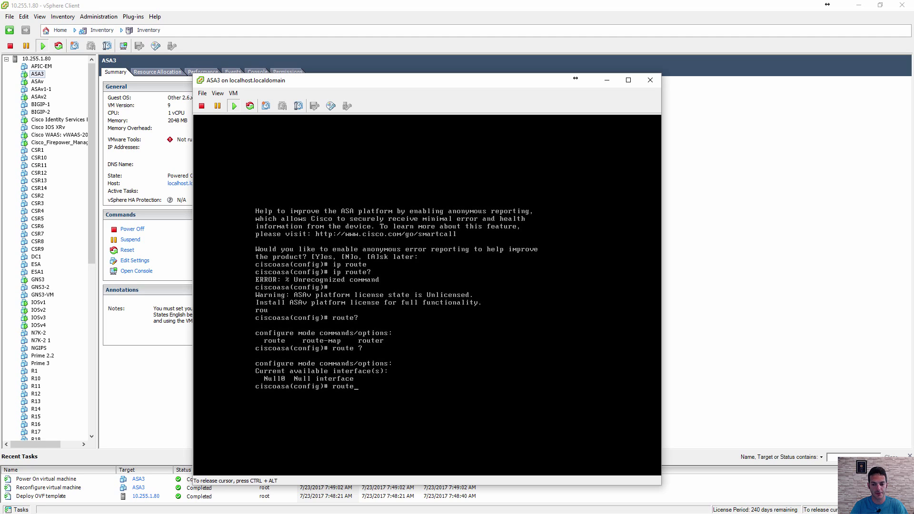
{"action": "key", "text": "BackSpace"}
{"action": "key", "text": "BackSpace"}
{"action": "key", "text": "BackSpace"}
{"action": "key", "text": "BackSpace"}
{"action": "key", "text": "BackSpace"}
- Set the hostname to ASA3 with 'hostname ASA3', fixing a typo
{"action": "type", "text": "hostn AA"}
{"action": "key", "text": "BackSpace"}
{"action": "type", "text": "SA3"}
{"action": "key", "text": "Return"}
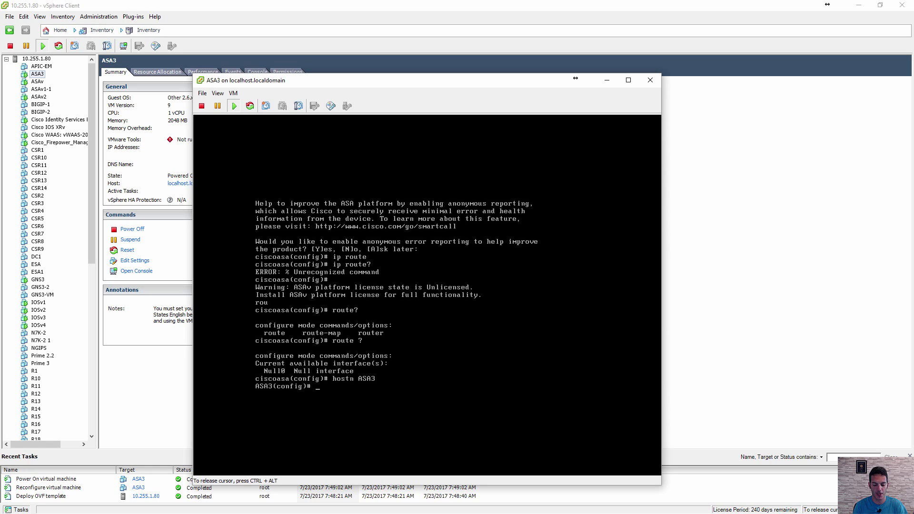
- On Management0/0, set 'ip address dhcp' and name the interface mgmt
{"action": "type", "text": "int m"}
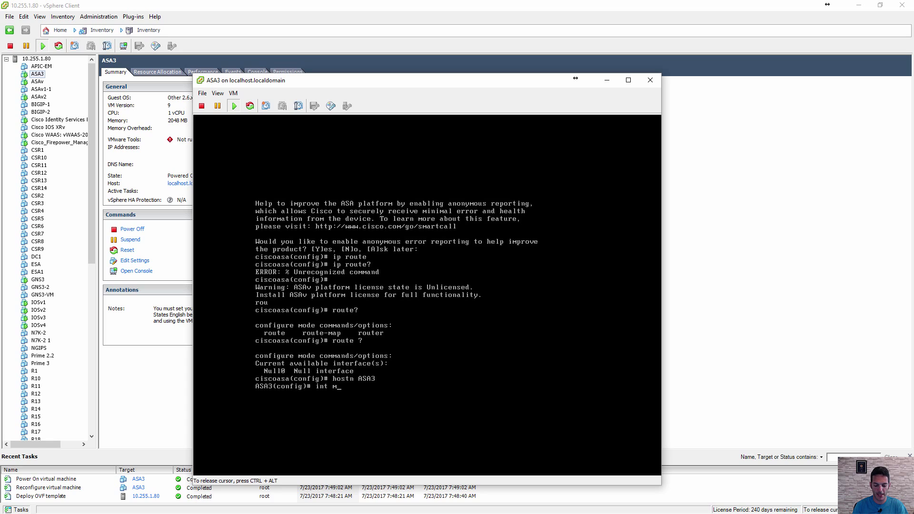
{"action": "type", "text": "0/0"}
{"action": "key", "text": "Return"}
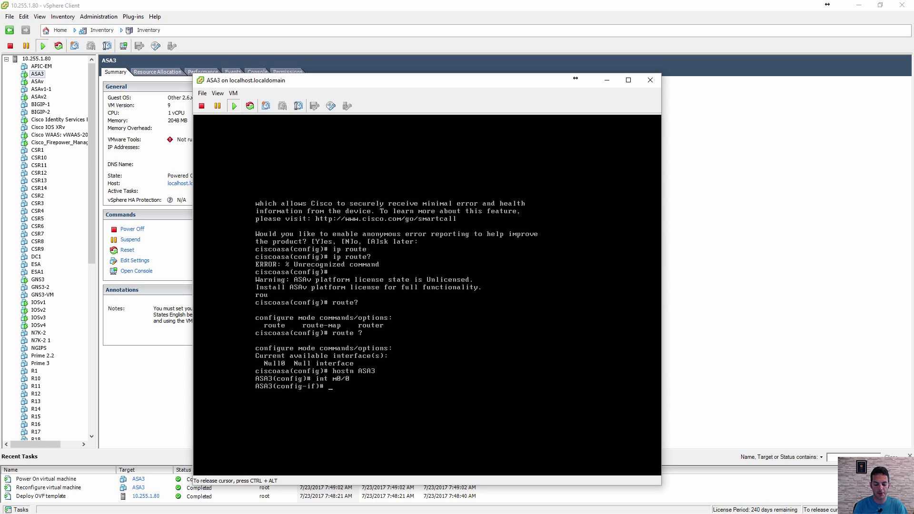
{"action": "type", "text": "ip add"}
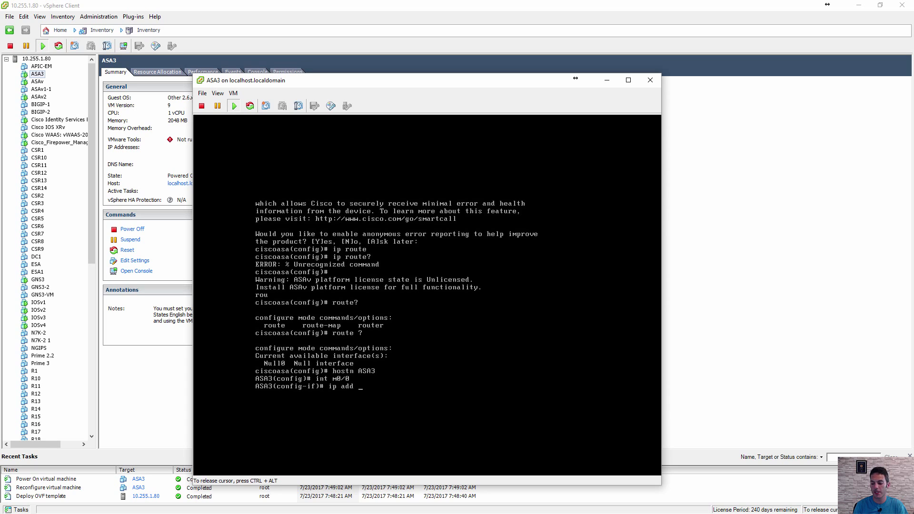
{"action": "type", "text": " dhcp"}
{"action": "key", "text": "Return"}
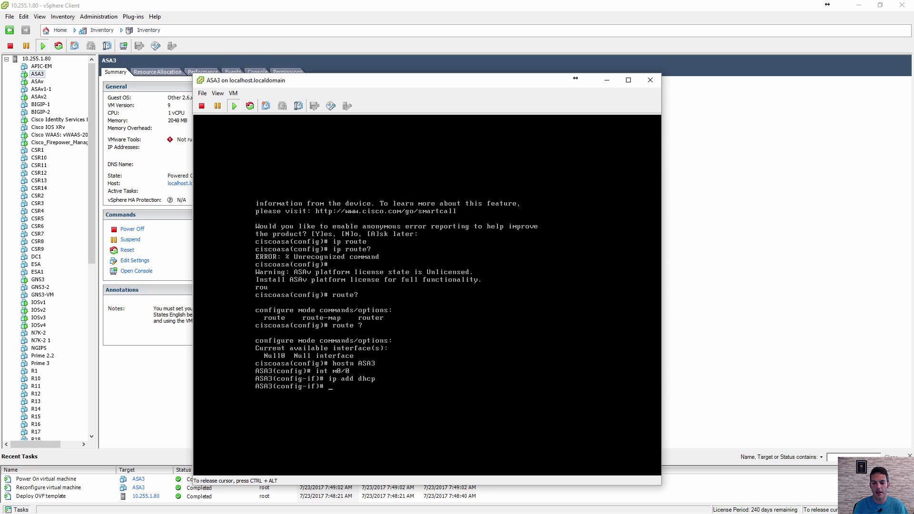
{"action": "type", "text": "nameif mgmt"}
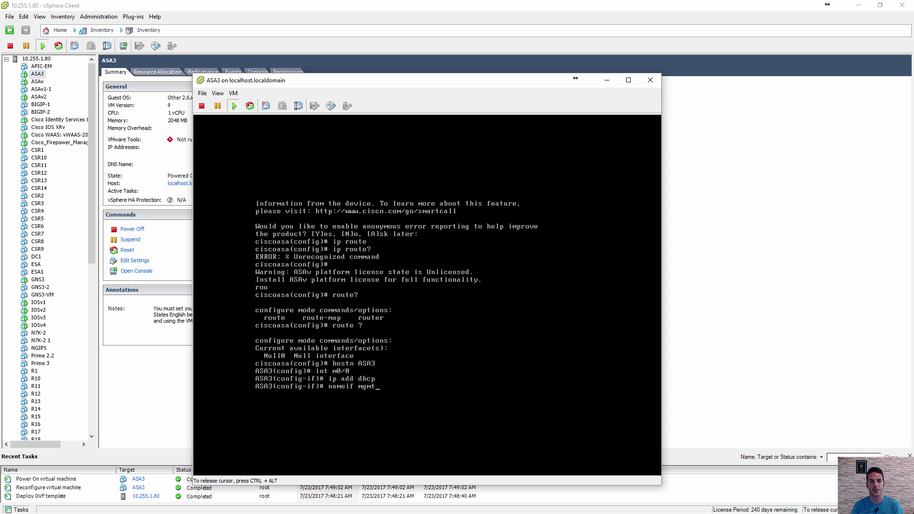
{"action": "key", "text": "Return"}
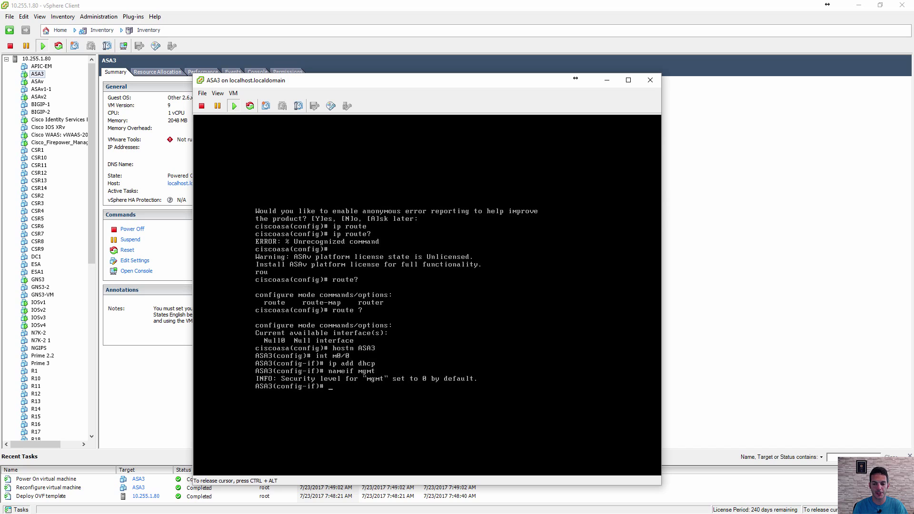
- Enable the interface with 'no shutdown' and recheck 'show int ip brief' until 10.255.1.41 appears
{"action": "type", "text": "show int ipo br"}
{"action": "key", "text": "BackSpace"}
{"action": "key", "text": "BackSpace"}
{"action": "key", "text": "BackSpace"}
{"action": "key", "text": "BackSpace"}
{"action": "type", "text": "br"}
{"action": "key", "text": "Return"}
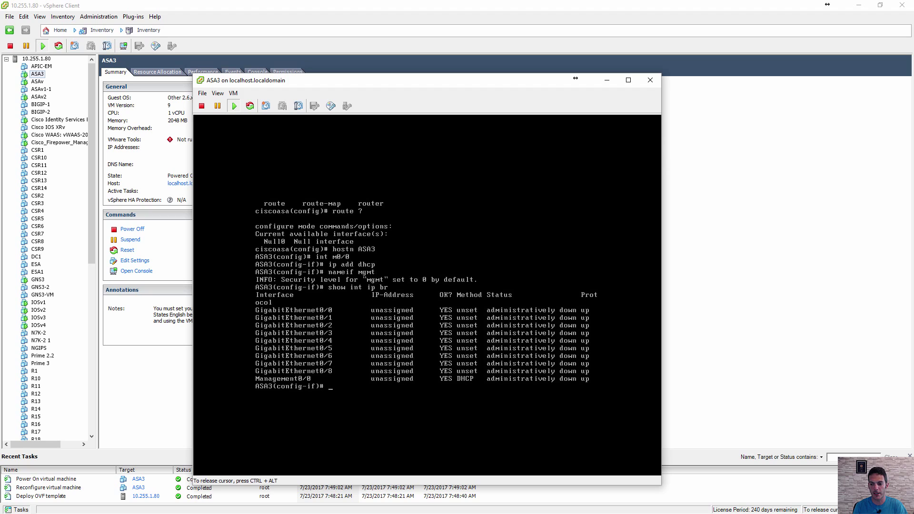
{"action": "type", "text": "no shut"}
{"action": "key", "text": "Return"}
{"action": "key", "text": "Up"}
{"action": "key", "text": "Up"}
{"action": "key", "text": "Return"}
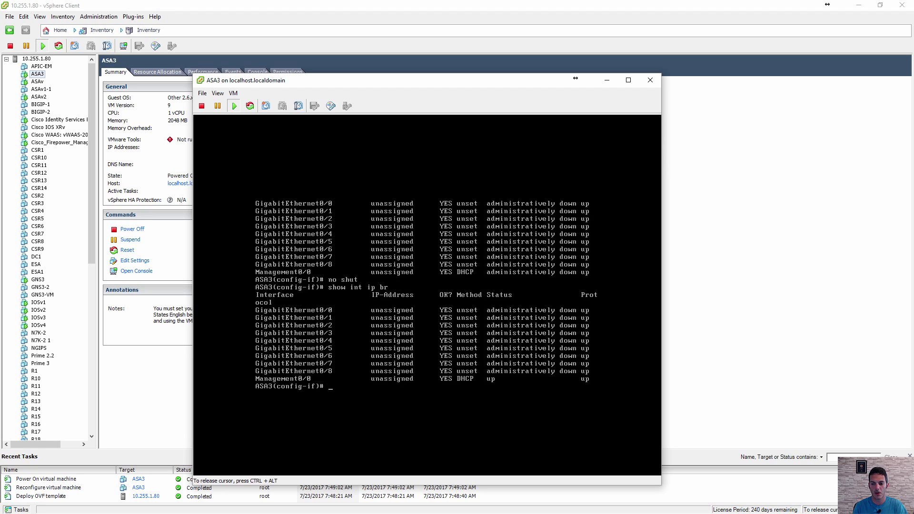
{"action": "key", "text": "Up"}
{"action": "key", "text": "Return"}
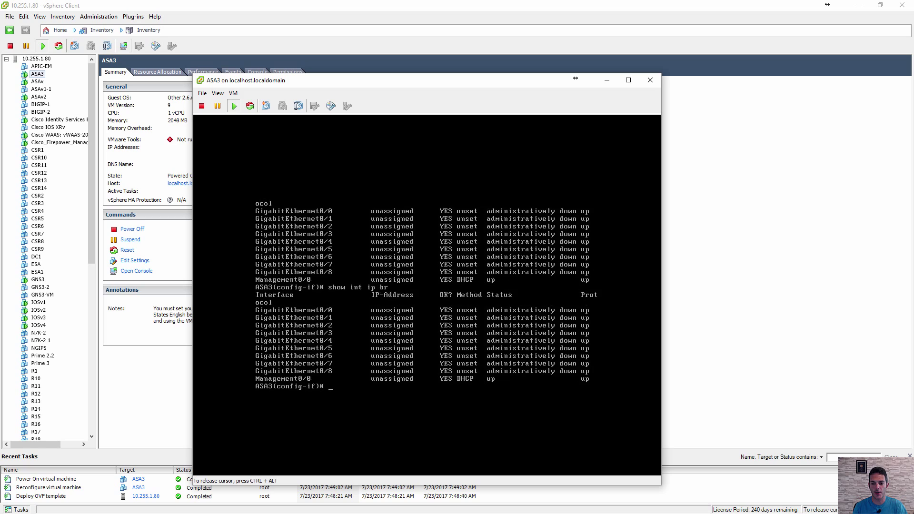
{"action": "key", "text": "Up"}
{"action": "key", "text": "Return"}
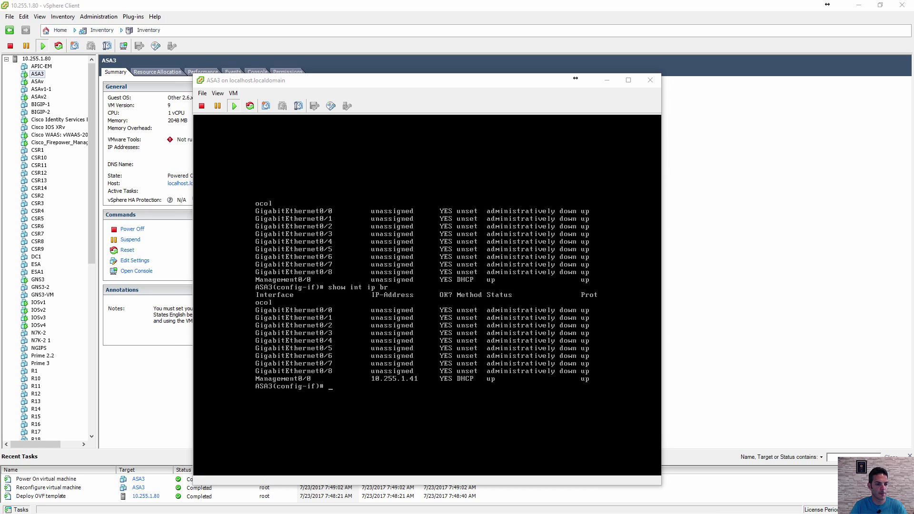
- Ping 10.255.1.41 from Command Prompt, getting 4 of 4 replies, then minimize the window
{"action": "left_click_drag", "start_coordinate": [0, 242], "coordinate": [567, 265]}
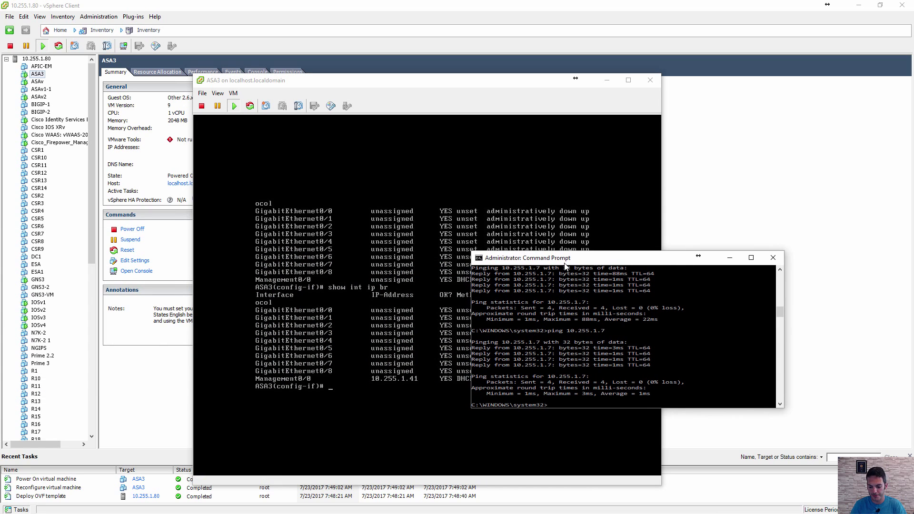
{"action": "type", "text": "ping 10.25"}
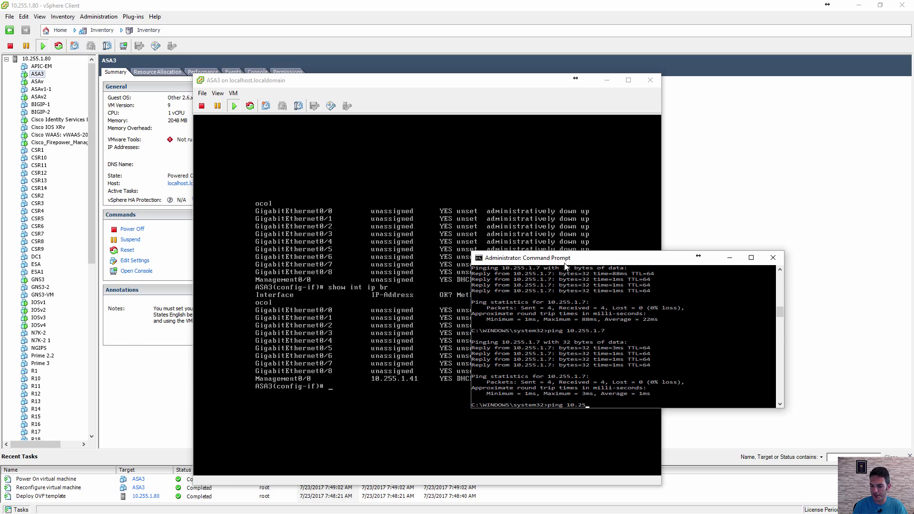
{"action": "type", "text": "5.1.41"}
{"action": "key", "text": "Return"}
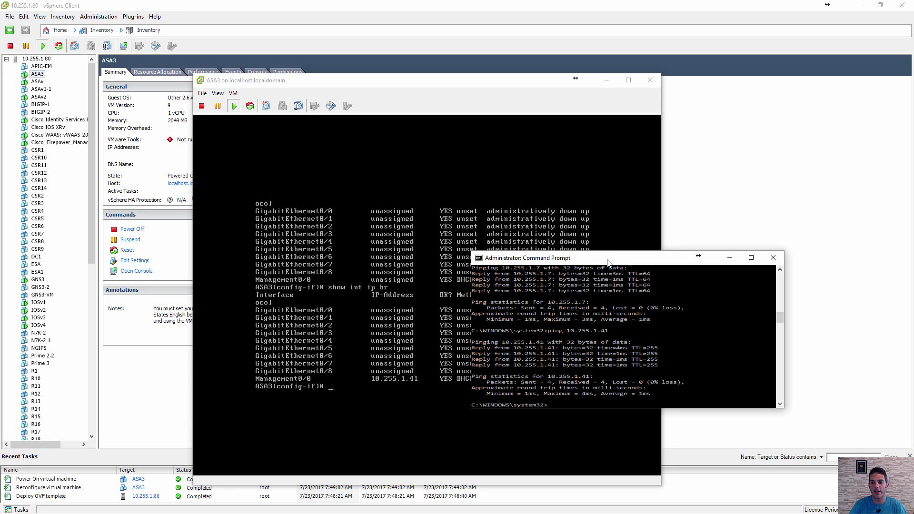
{"action": "left_click", "coordinate": [729, 258]}
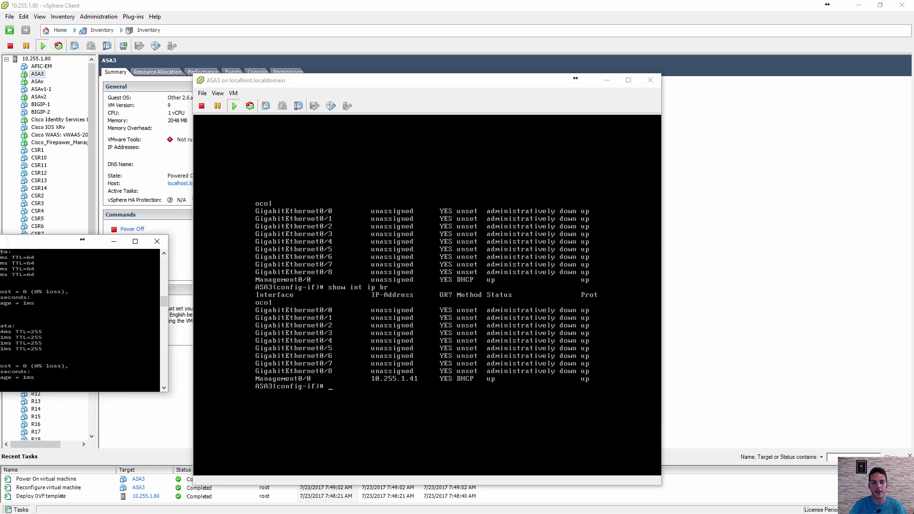
- Exit interface mode and add a local username with a password at privilege 15
{"action": "left_click", "coordinate": [363, 386]}
{"action": "type", "text": "ex"}
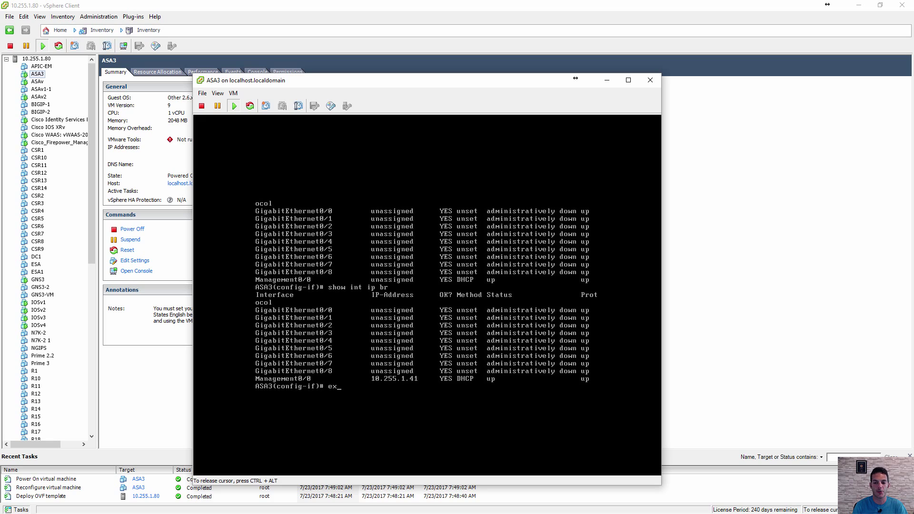
{"action": "type", "text": "it"}
{"action": "key", "text": "Return"}
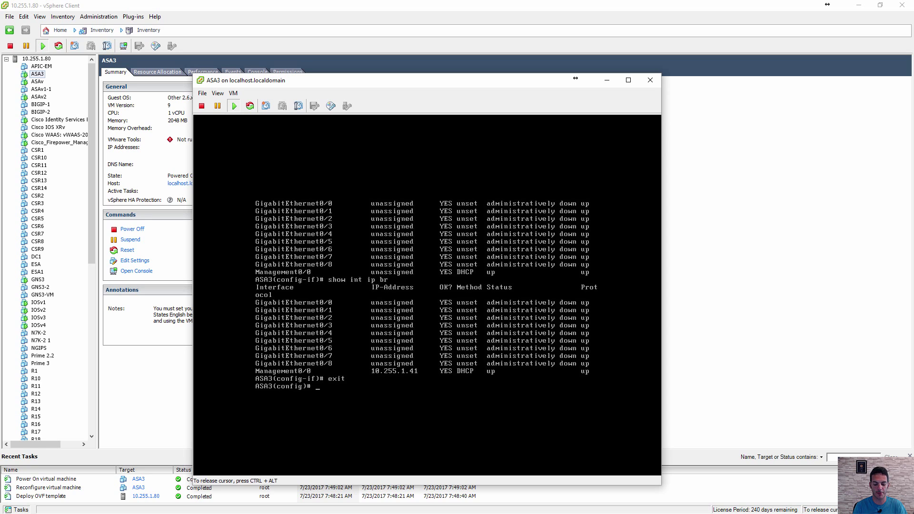
{"action": "type", "text": "usern"}
{"action": "key", "text": "Tab"}
{"action": "type", "text": "Rob"}
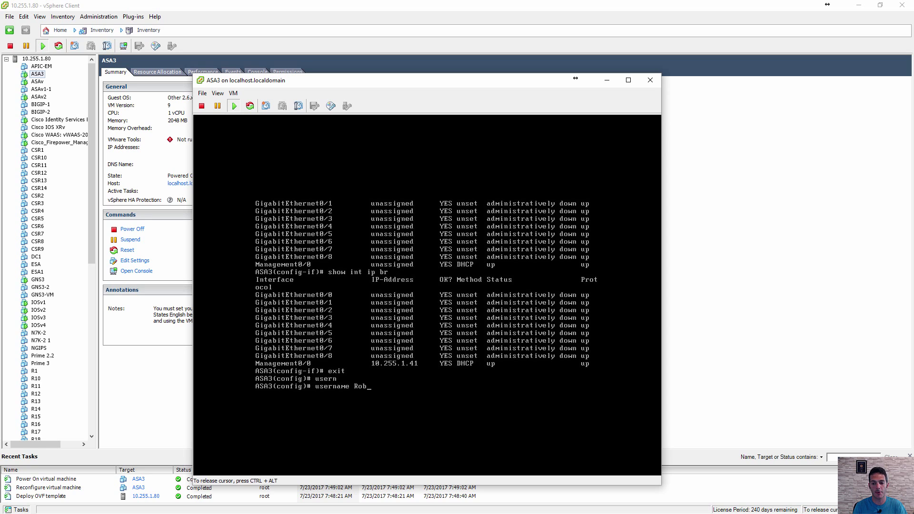
{"action": "type", "text": " ?"}
{"action": "type", "text": "pa"}
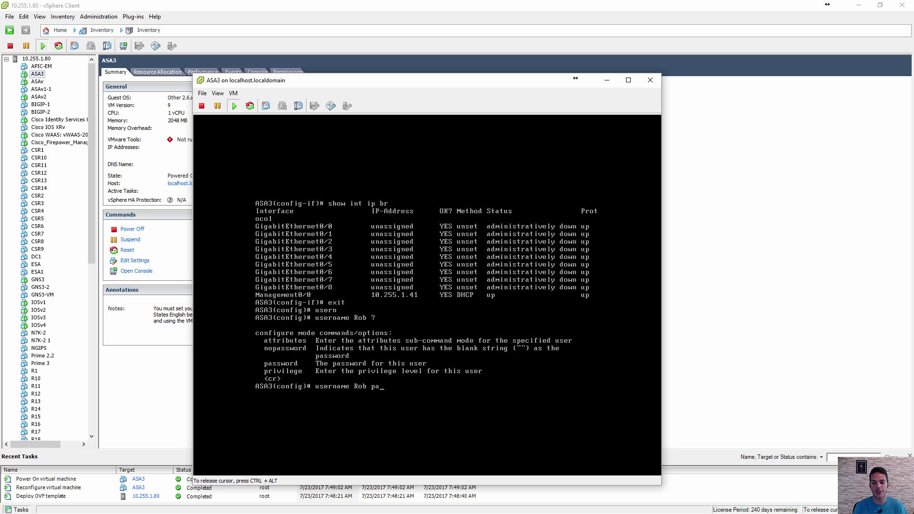
{"action": "key", "text": "Tab"}
{"action": "type", "text": "?ci"}
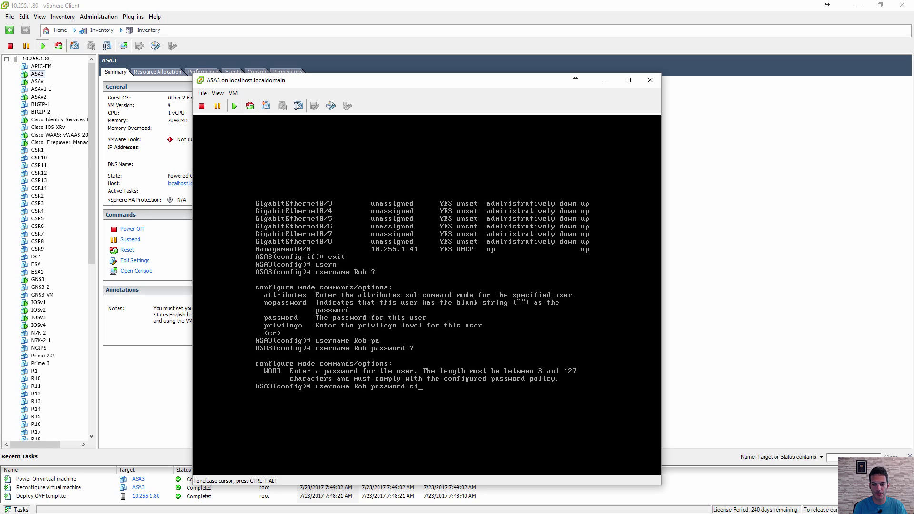
{"action": "type", "text": "sco ?pr"}
{"action": "key", "text": "Tab"}
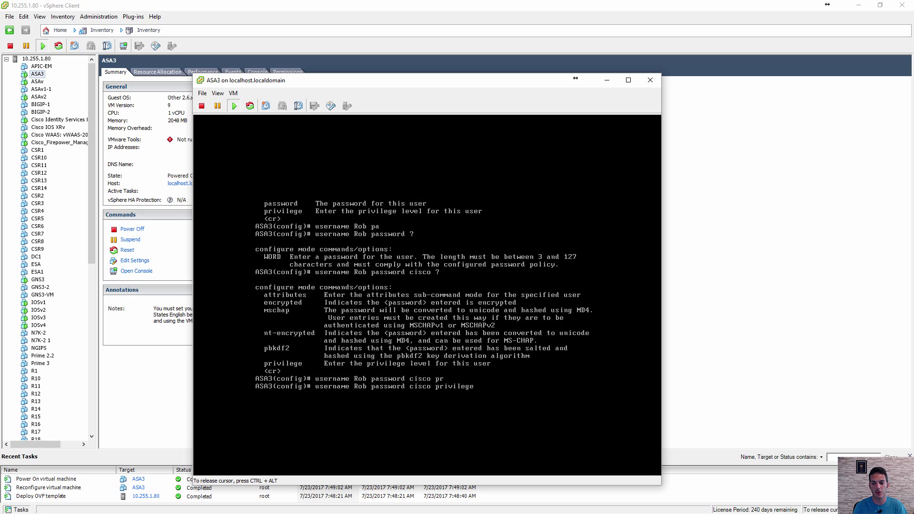
{"action": "type", "text": "15"}
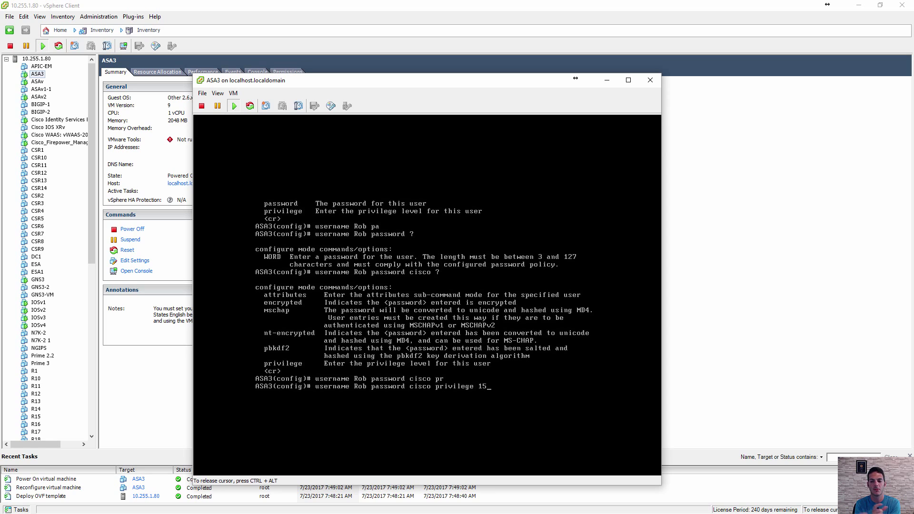
{"action": "key", "text": "Return"}
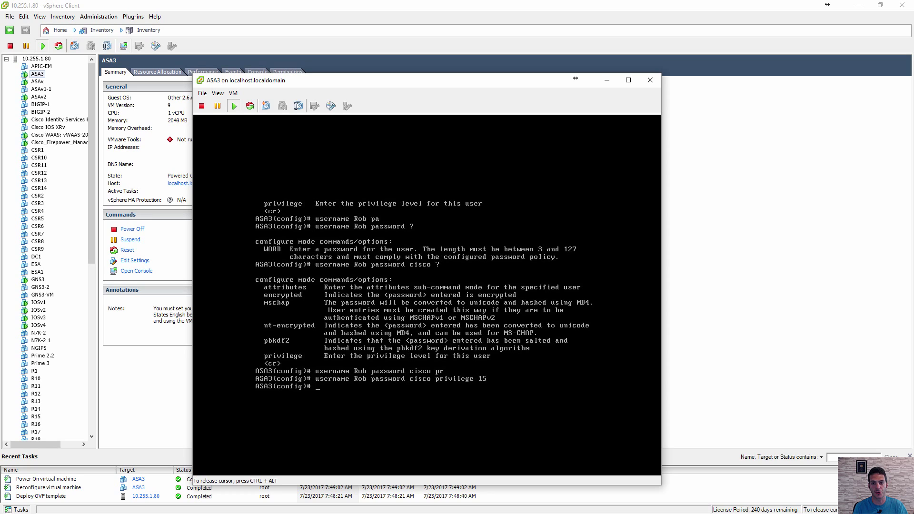
- Enter 'aaa authentication enable console LOCAL'
{"action": "type", "text": "a"}
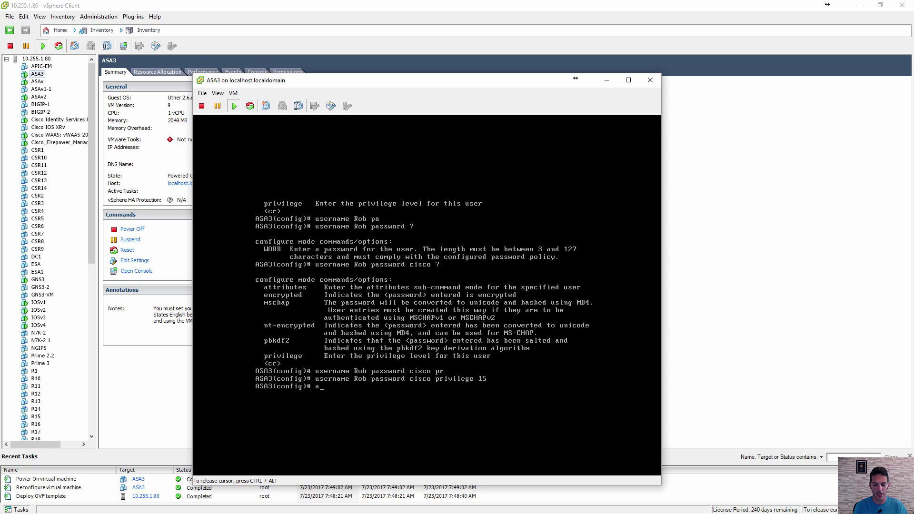
{"action": "type", "text": "aaaauthen"}
{"action": "key", "text": "Tab"}
{"action": "type", "text": "?"}
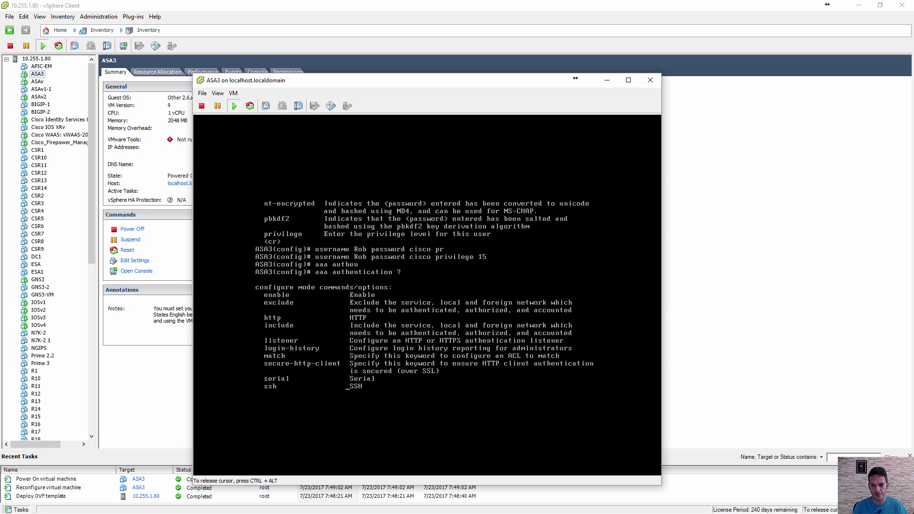
{"action": "type", "text": "en"}
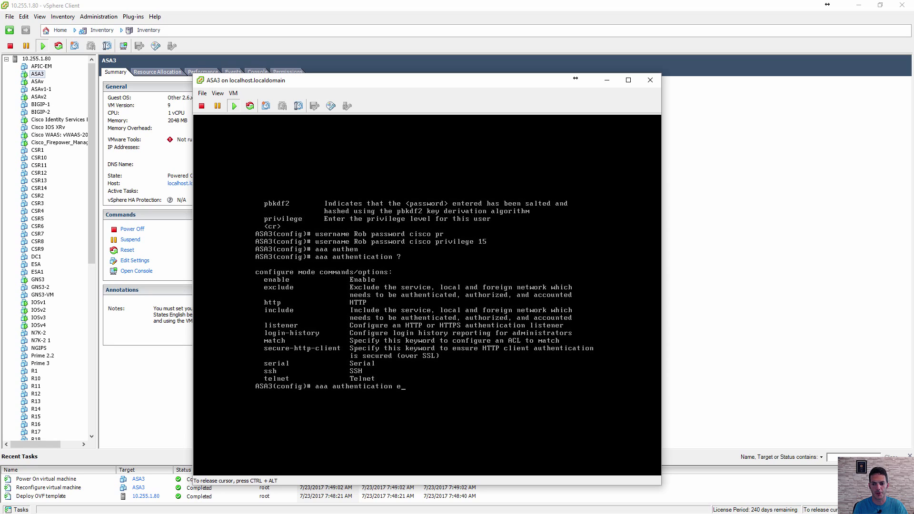
{"action": "key", "text": "Tab"}
{"action": "type", "text": "?"}
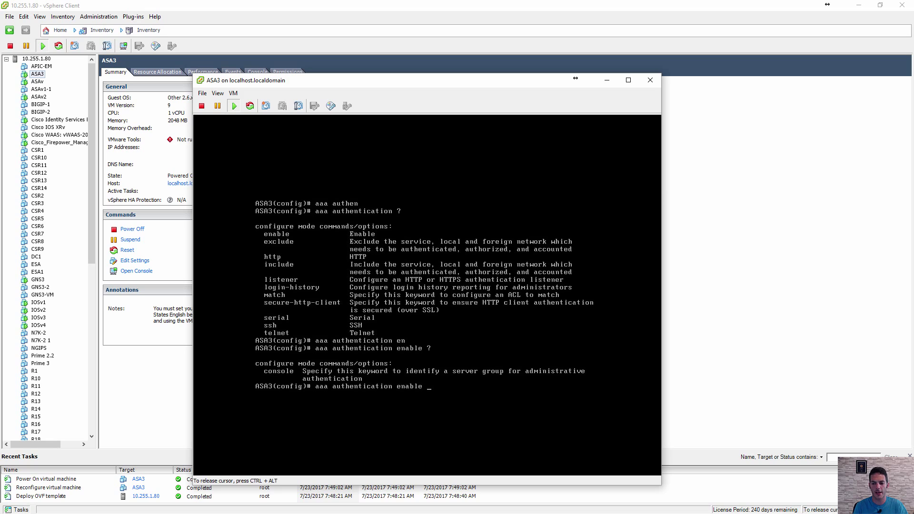
{"action": "type", "text": "con"}
{"action": "key", "text": "Tab"}
{"action": "type", "text": "?"}
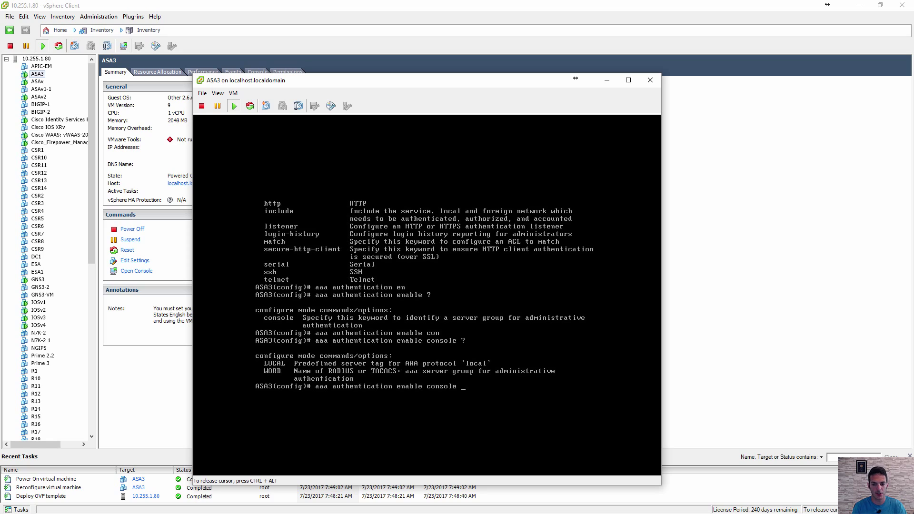
{"action": "type", "text": "LOCAL"}
{"action": "key", "text": "Return"}
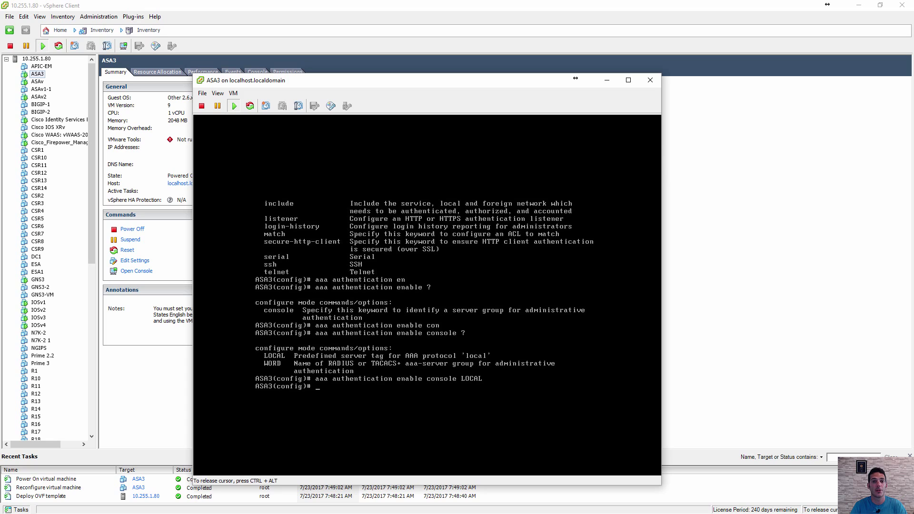
- Add 'aaa authentication ssh console LOCAL' and 'aaa authentication http console LOCAL'
{"action": "key", "text": "Up"}
{"action": "key", "text": "BackSpace"}
{"action": "key", "text": "BackSpace"}
{"action": "key", "text": "BackSpace"}
{"action": "key", "text": "BackSpace"}
{"action": "key", "text": "BackSpace"}
{"action": "key", "text": "BackSpace"}
{"action": "key", "text": "BackSpace"}
{"action": "key", "text": "BackSpace"}
{"action": "key", "text": "BackSpace"}
{"action": "key", "text": "BackSpace"}
{"action": "key", "text": "BackSpace"}
{"action": "key", "text": "BackSpace"}
{"action": "key", "text": "BackSpace"}
{"action": "key", "text": "BackSpace"}
{"action": "key", "text": "BackSpace"}
{"action": "key", "text": "BackSpace"}
{"action": "key", "text": "BackSpace"}
{"action": "key", "text": "BackSpace"}
{"action": "key", "text": "BackSpace"}
{"action": "key", "text": "BackSpace"}
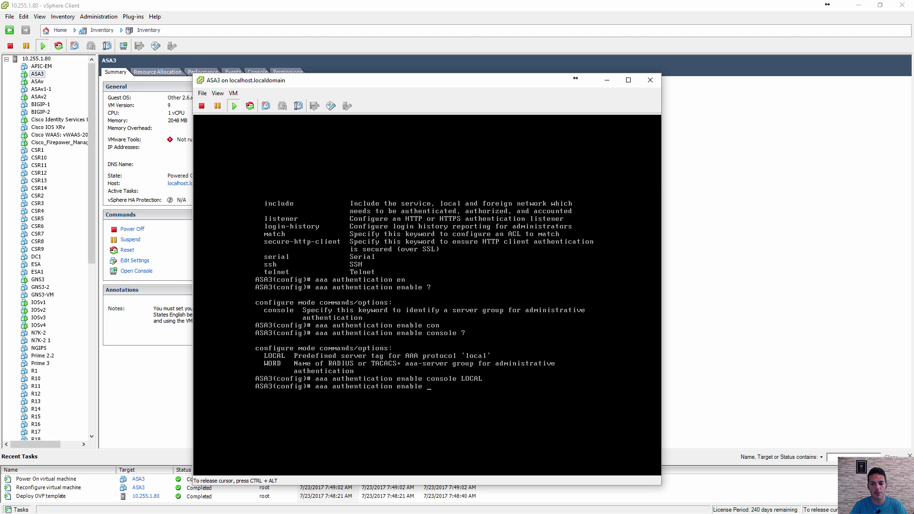
{"action": "type", "text": "?"}
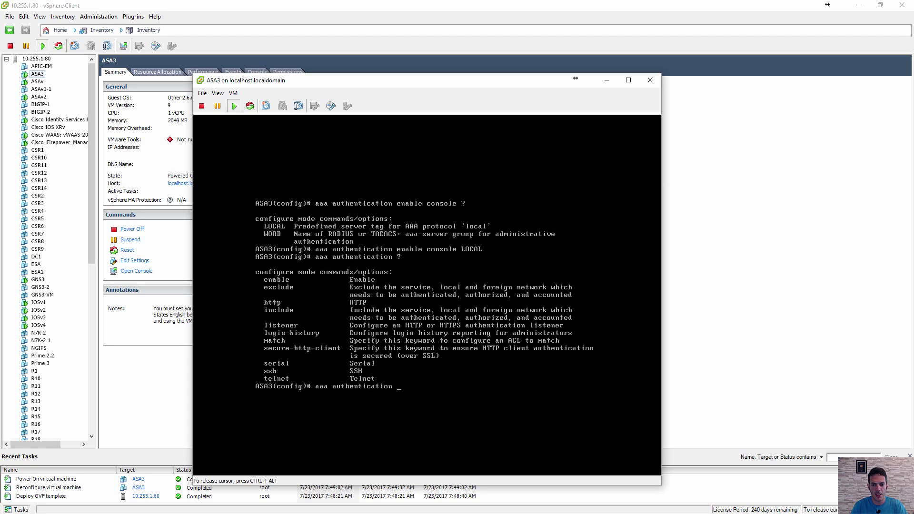
{"action": "type", "text": "s"}
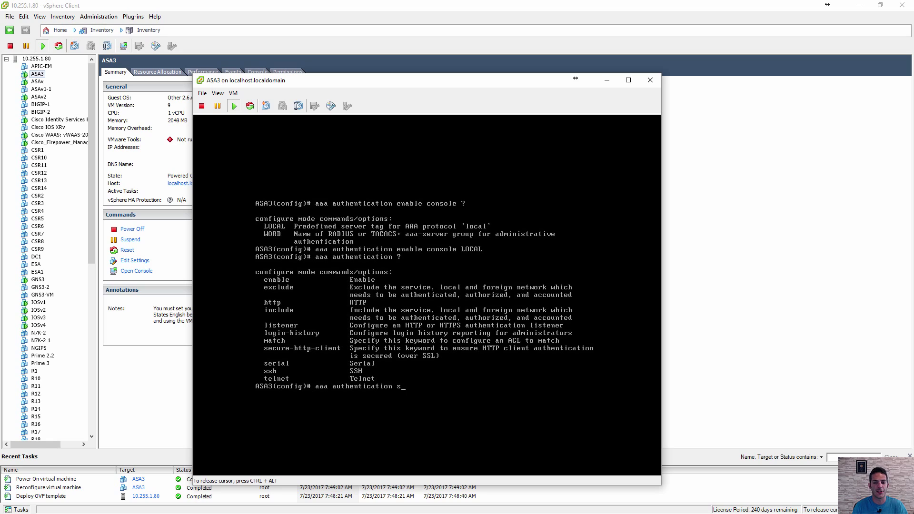
{"action": "type", "text": "sh con"}
{"action": "key", "text": "Tab"}
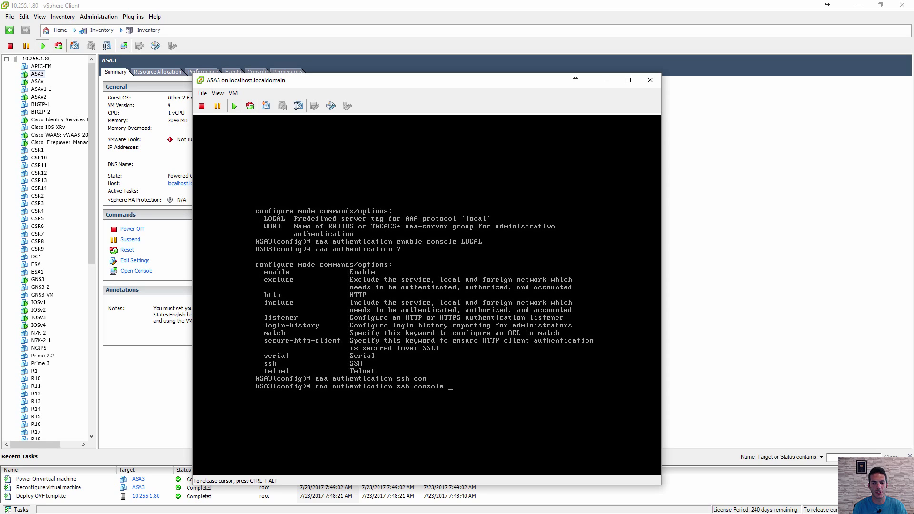
{"action": "type", "text": "LOCAL"}
{"action": "key", "text": "Return"}
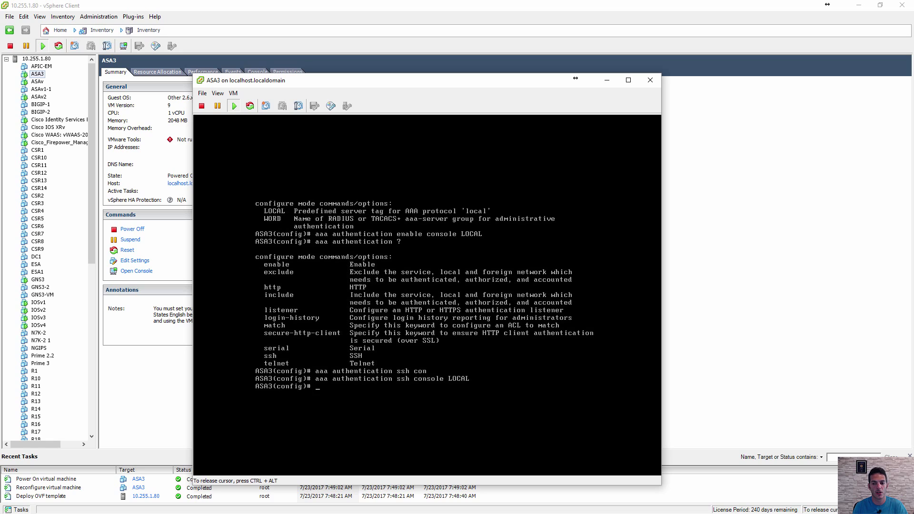
{"action": "key", "text": "Up"}
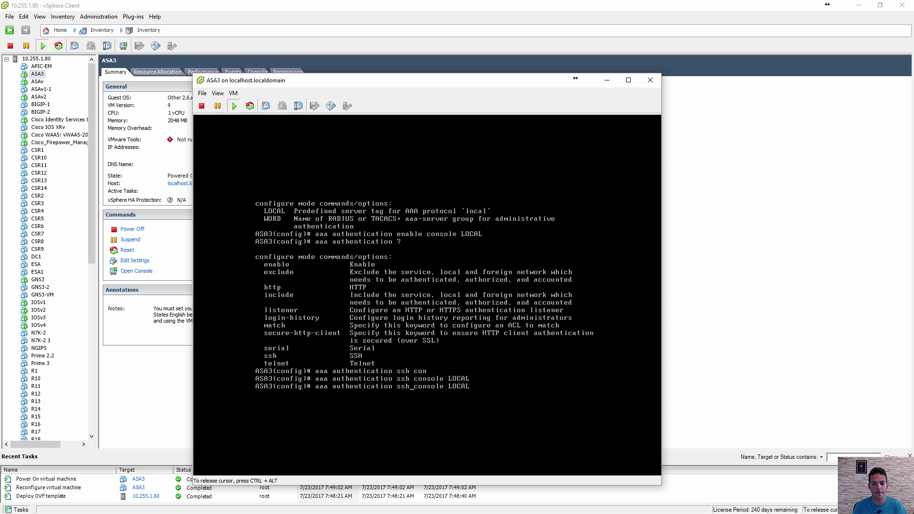
{"action": "key", "text": "BackSpace"}
{"action": "key", "text": "BackSpace"}
{"action": "key", "text": "BackSpace"}
{"action": "type", "text": "http"}
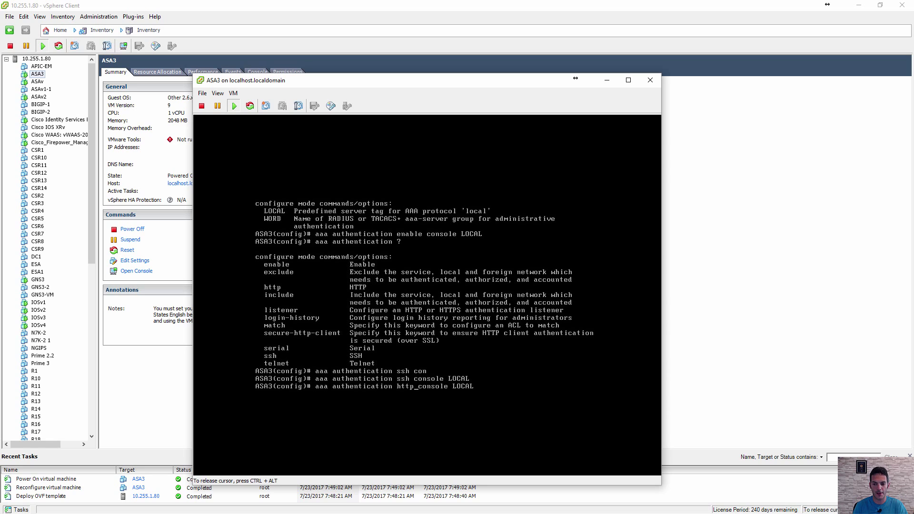
{"action": "key", "text": "Return"}
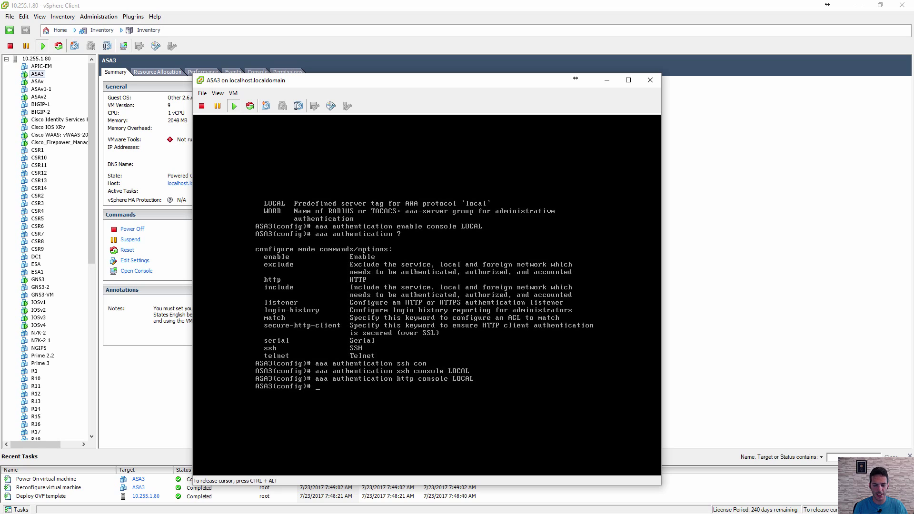
- Enter 'ssh 10.255.1.0 255.255.255.0 mgmt' after checking the ssh command help
{"action": "type", "text": "ssh"}
{"action": "key", "text": "Return"}
{"action": "type", "text": "ssh ?"}
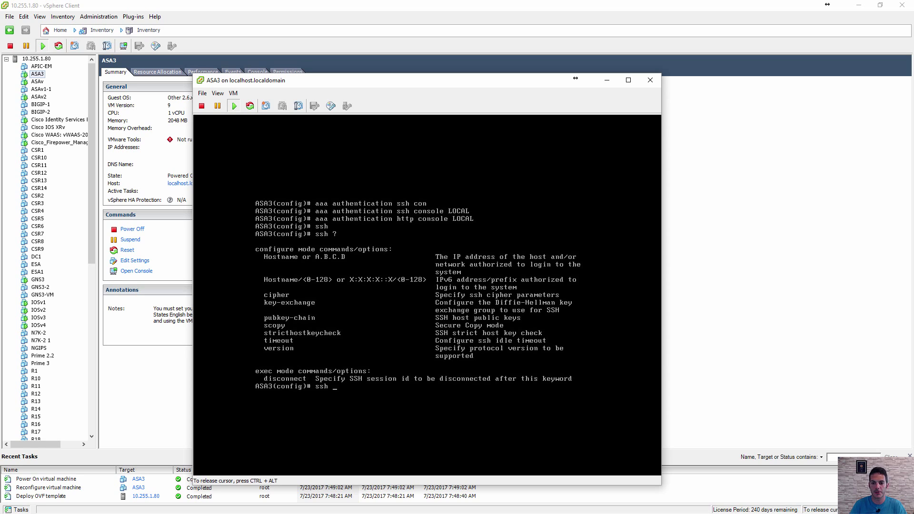
{"action": "type", "text": "10.2"}
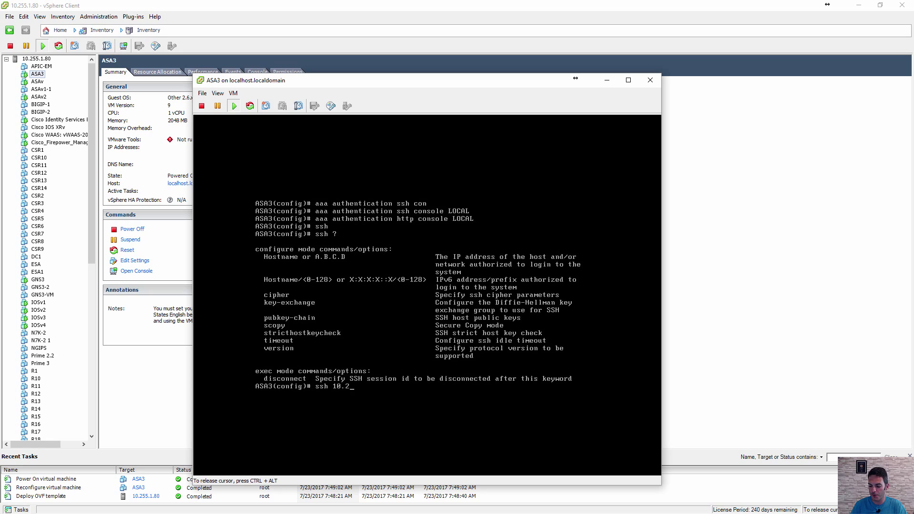
{"action": "type", "text": "55.1.10.10 2"}
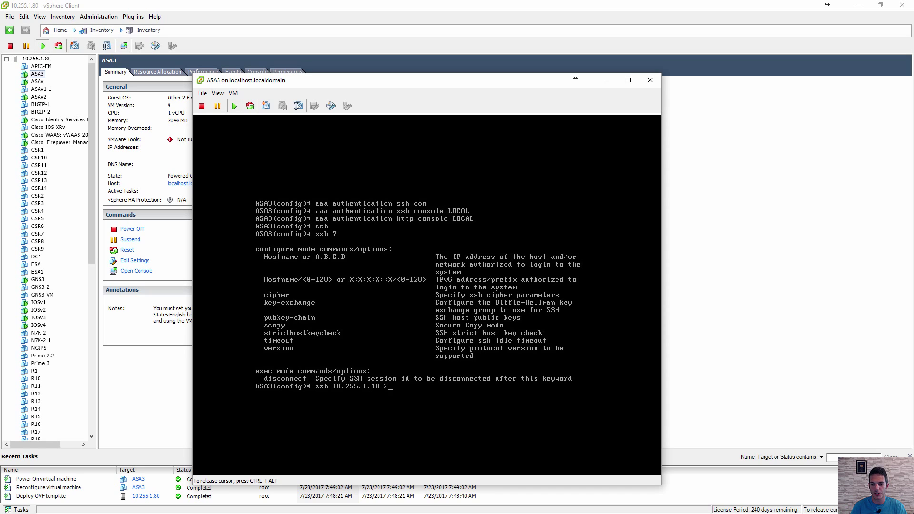
{"action": "key", "text": "BackSpace"}
{"action": "key", "text": "BackSpace"}
{"action": "key", "text": "BackSpace"}
{"action": "key", "text": "BackSpace"}
{"action": "key", "text": "BackSpace"}
{"action": "type", "text": "0 255.255.255.0"}
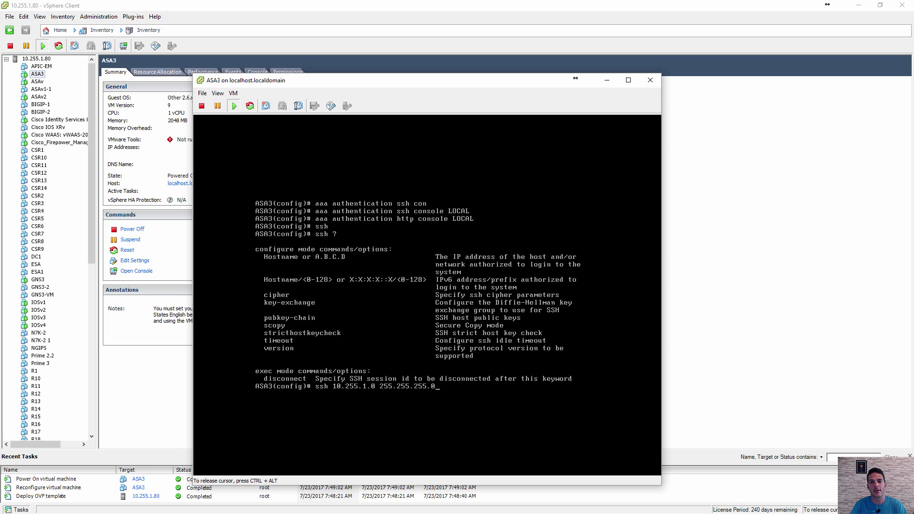
{"action": "type", "text": " ?"}
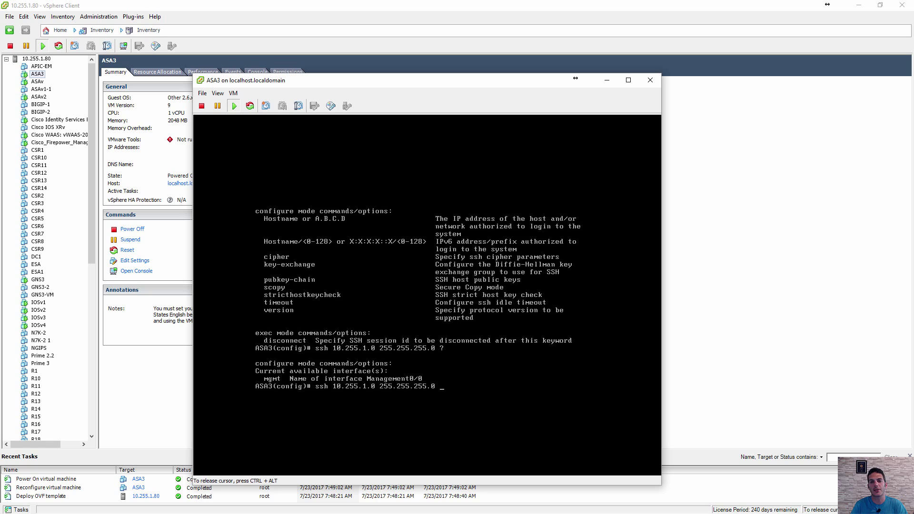
{"action": "type", "text": "m"}
{"action": "key", "text": "Tab"}
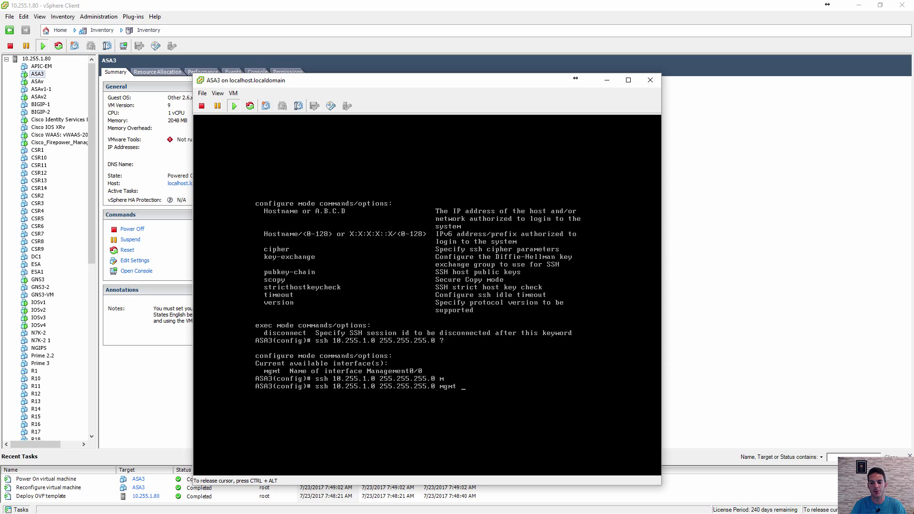
{"action": "key", "text": "Return"}
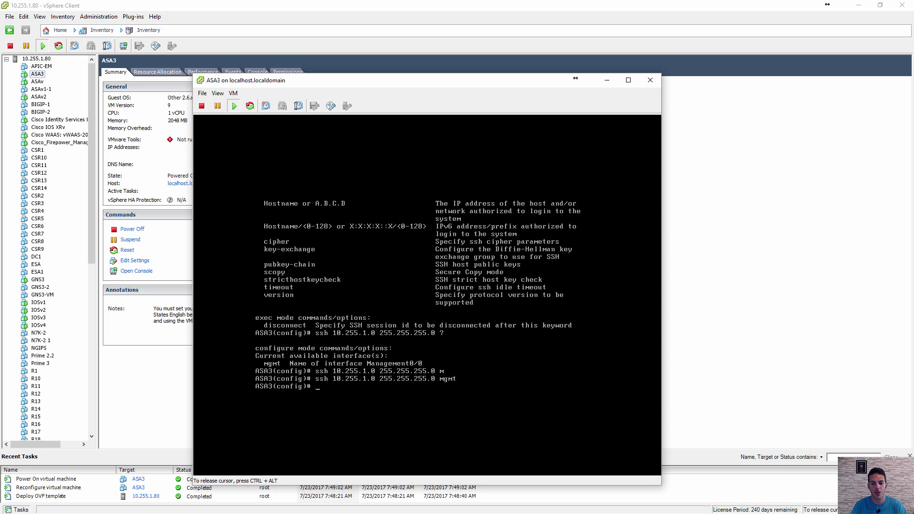
- Turn on the HTTP server with 'http server enable'
{"action": "type", "text": "http"}
{"action": "key", "text": "Tab"}
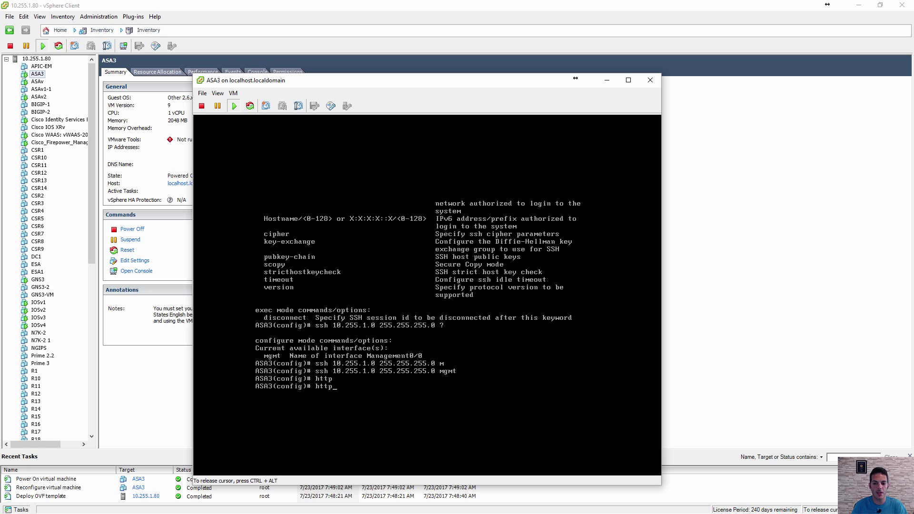
{"action": "type", "text": "?"}
{"action": "type", "text": "en"}
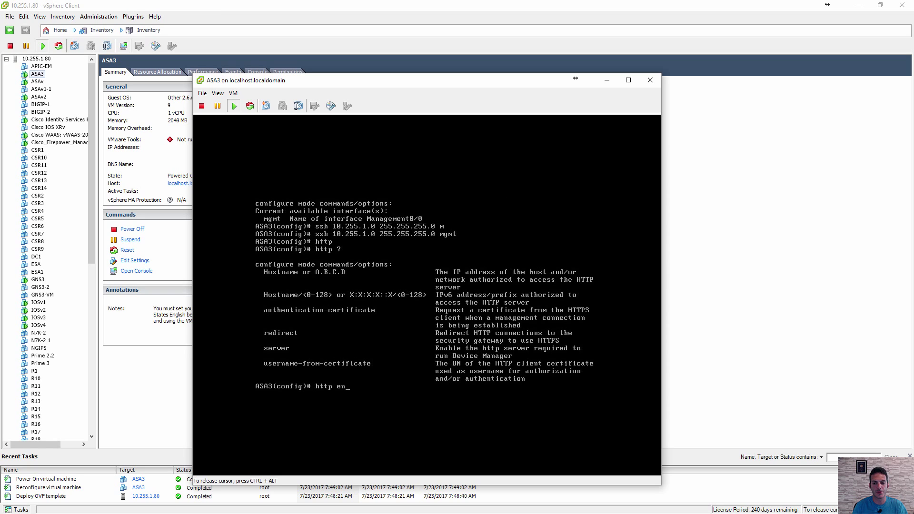
{"action": "key", "text": "BackSpace"}
{"action": "key", "text": "BackSpace"}
{"action": "type", "text": "ser"}
{"action": "key", "text": "Tab"}
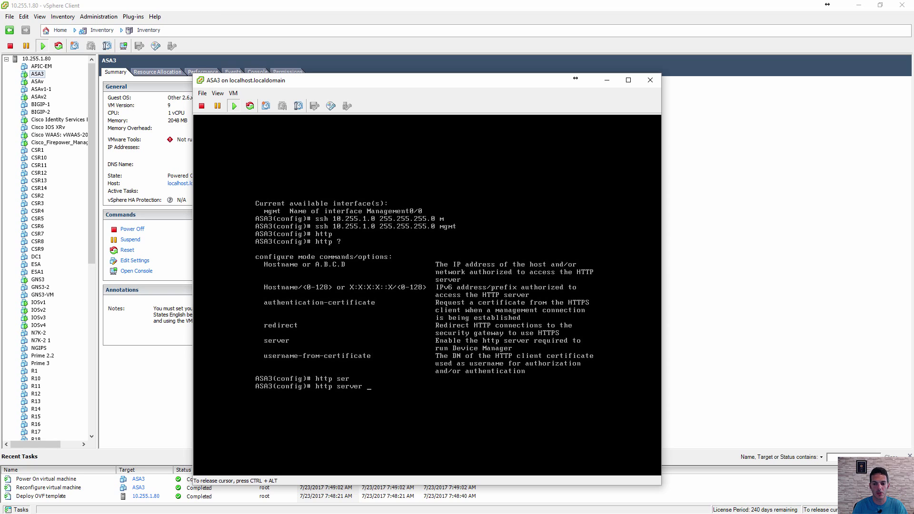
{"action": "type", "text": "?en"}
{"action": "key", "text": "Tab"}
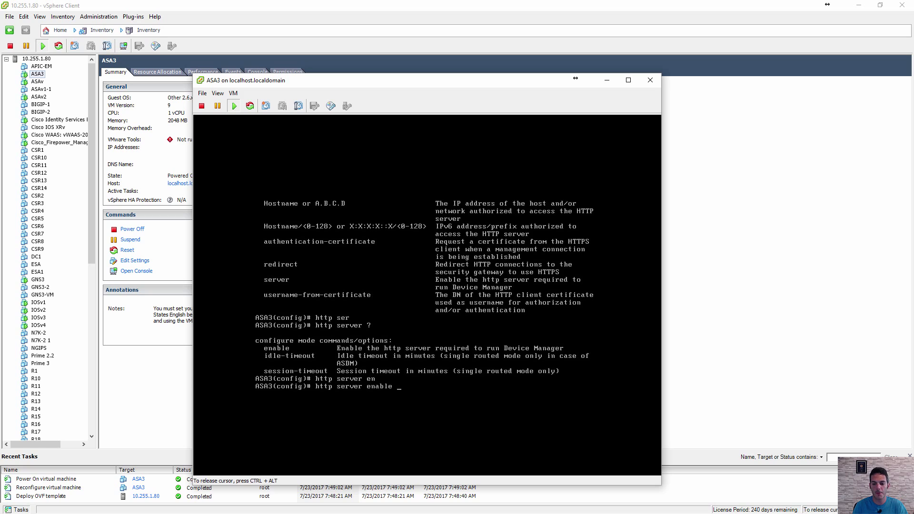
{"action": "key", "text": "Return"}
- Permit HTTP from 10.255.1.0 255.255.255.0 on mgmt, then release the console with Ctrl+Alt
{"action": "key", "text": "Up"}
{"action": "key", "text": "BackSpace"}
{"action": "key", "text": "BackSpace"}
{"action": "key", "text": "BackSpace"}
{"action": "key", "text": "BackSpace"}
{"action": "key", "text": "BackSpace"}
{"action": "key", "text": "BackSpace"}
{"action": "key", "text": "BackSpace"}
{"action": "key", "text": "BackSpace"}
{"action": "key", "text": "BackSpace"}
{"action": "key", "text": "BackSpace"}
{"action": "key", "text": "BackSpace"}
{"action": "key", "text": "BackSpace"}
{"action": "key", "text": "BackSpace"}
{"action": "type", "text": "?"}
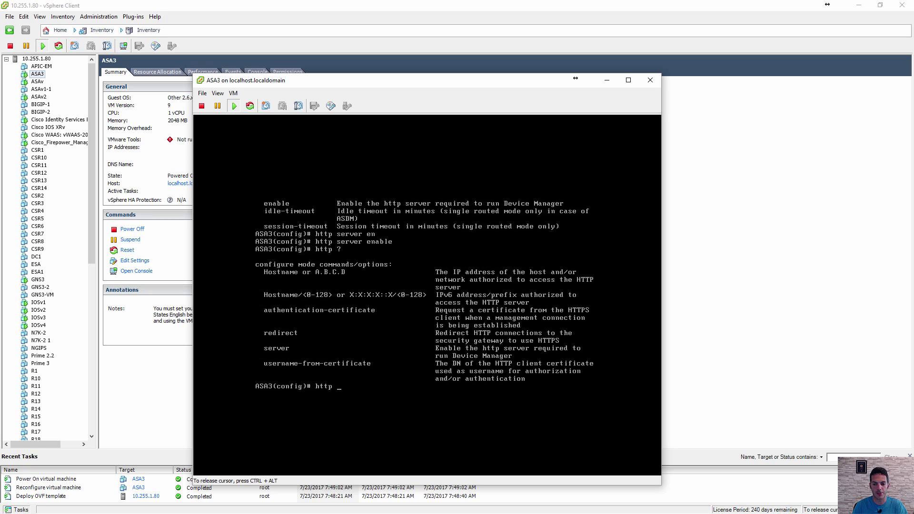
{"action": "type", "text": "10.255"}
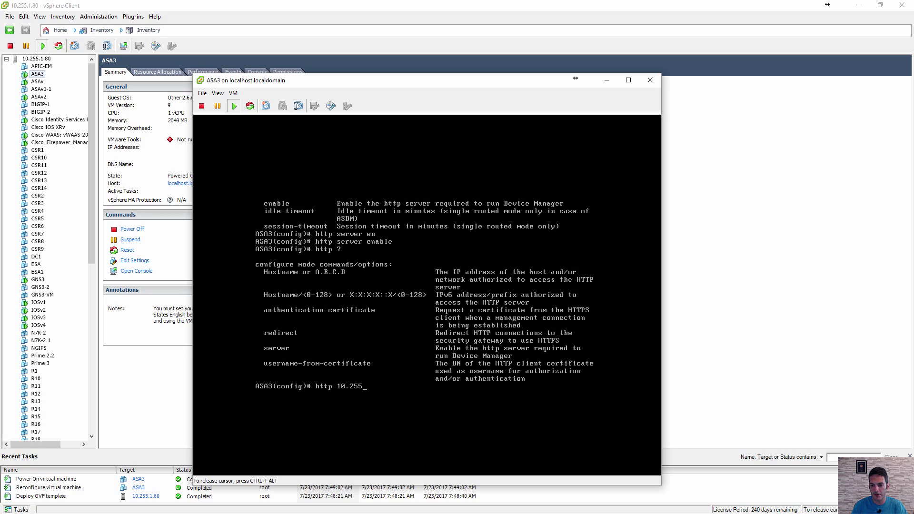
{"action": "type", "text": ".1.0 255.255.255"}
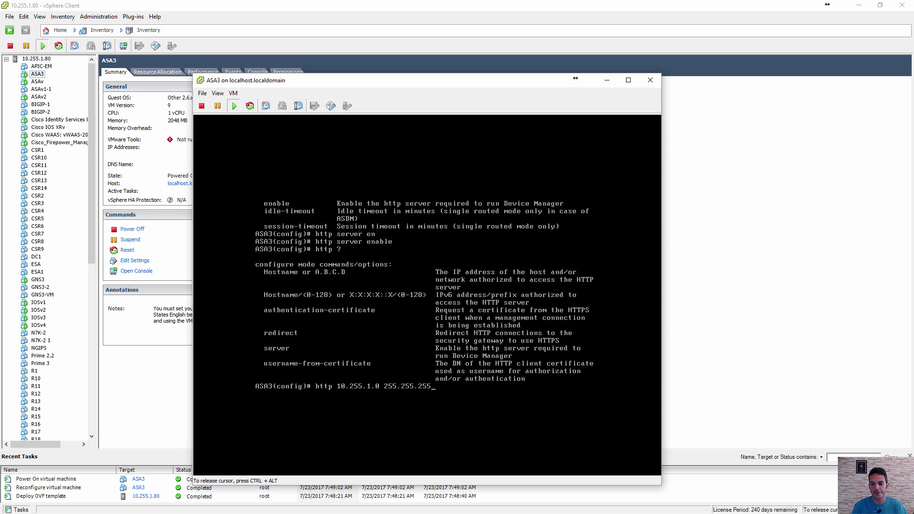
{"action": "type", "text": ".0 m"}
{"action": "key", "text": "Tab"}
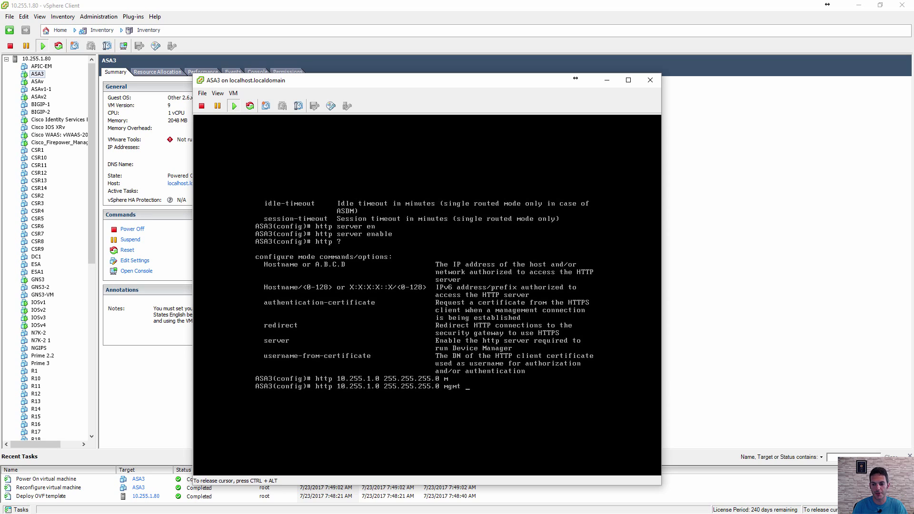
{"action": "key", "text": "Return"}
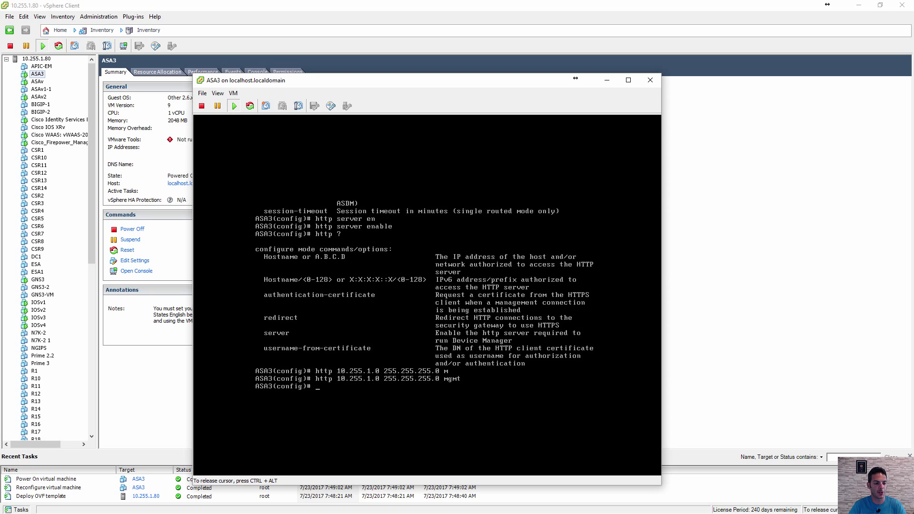
{"action": "key", "text": "ctrl+alt"}
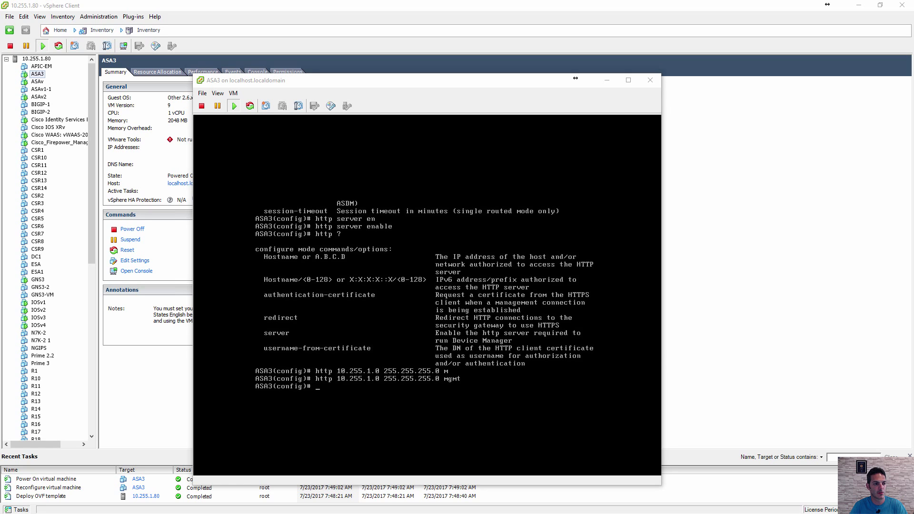
- Open a PuTTY SSH session to 10.255.1.41 on port 22 and accept the host key
{"action": "left_click", "coordinate": [536, 221]}
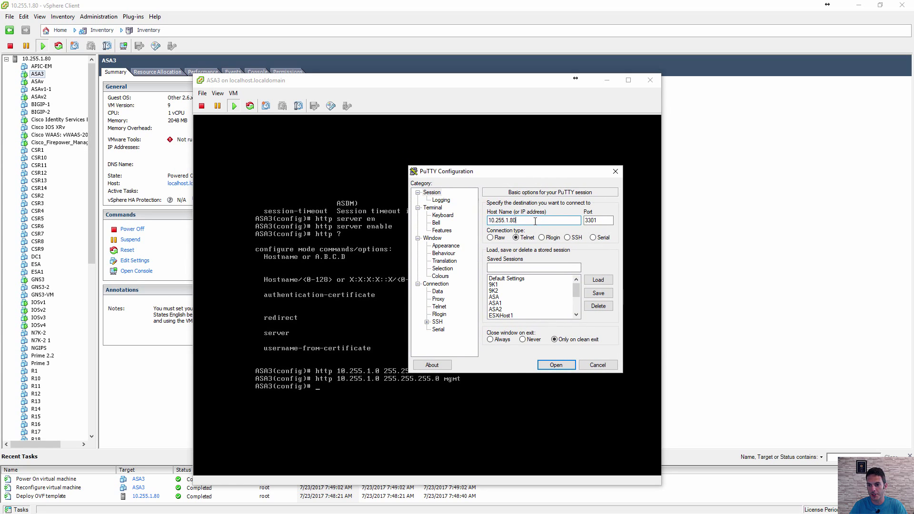
{"action": "key", "text": "BackSpace"}
{"action": "key", "text": "BackSpace"}
{"action": "type", "text": "41"}
{"action": "left_click", "coordinate": [567, 238]}
{"action": "left_click_drag", "start_coordinate": [600, 220], "coordinate": [584, 221]}
{"action": "type", "text": "22"}
{"action": "left_click", "coordinate": [556, 365]}
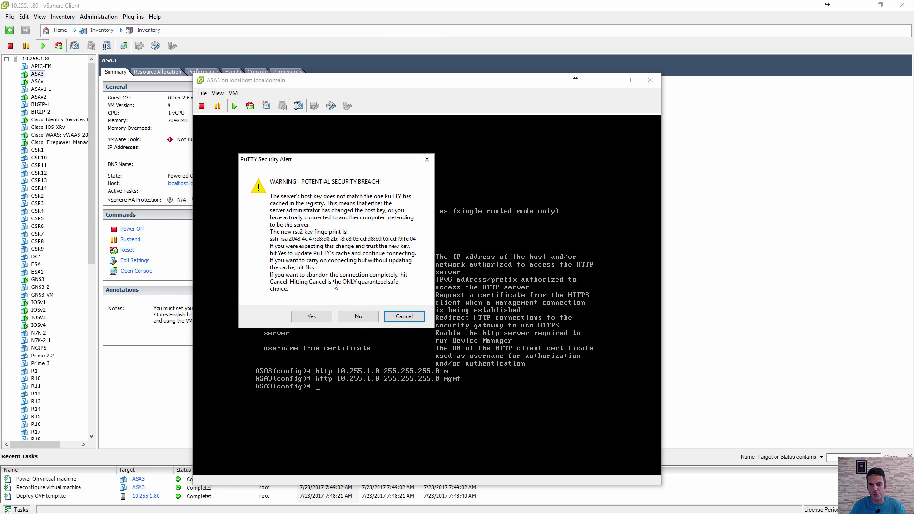
{"action": "left_click", "coordinate": [315, 319]}
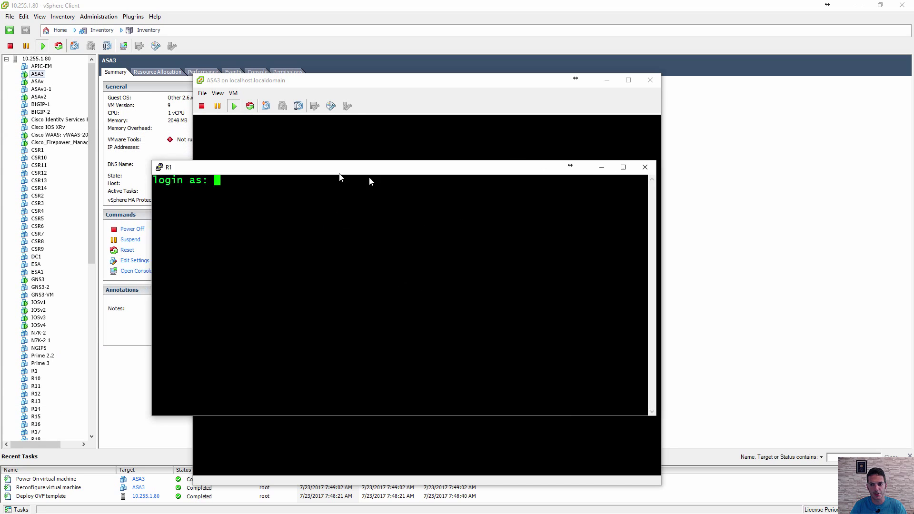
- Log in as the local user, enter enable mode, and run 'show ssh'
{"action": "left_click_drag", "start_coordinate": [369, 176], "coordinate": [543, 189]}
{"action": "type", "text": "Rob"}
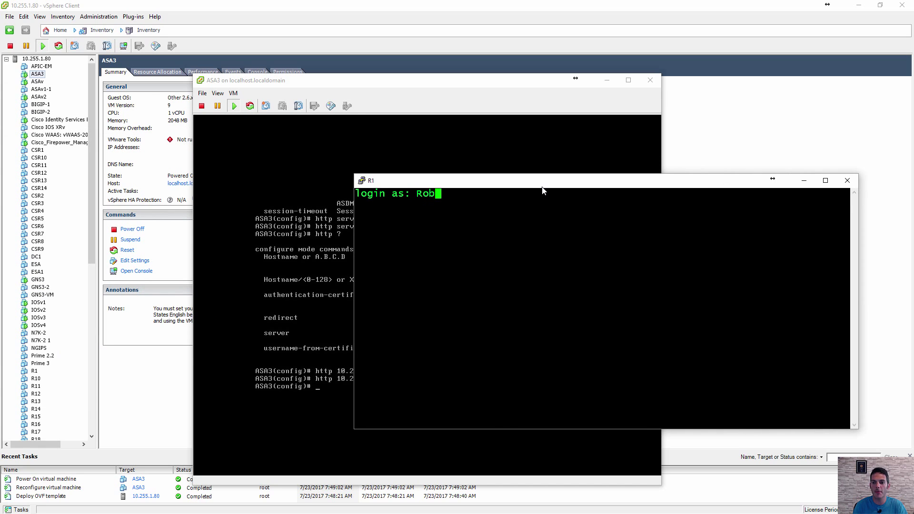
{"action": "key", "text": "Return"}
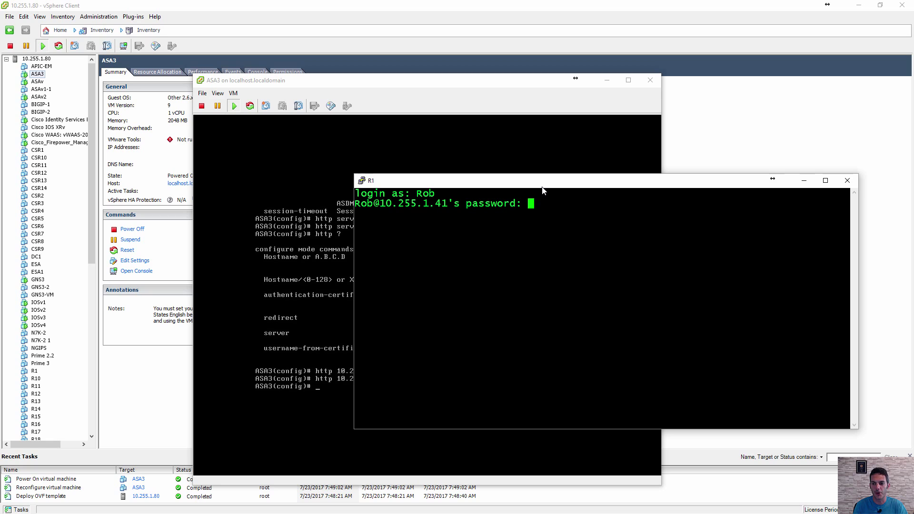
{"action": "key", "text": "Return"}
{"action": "type", "text": "en"}
{"action": "key", "text": "Return"}
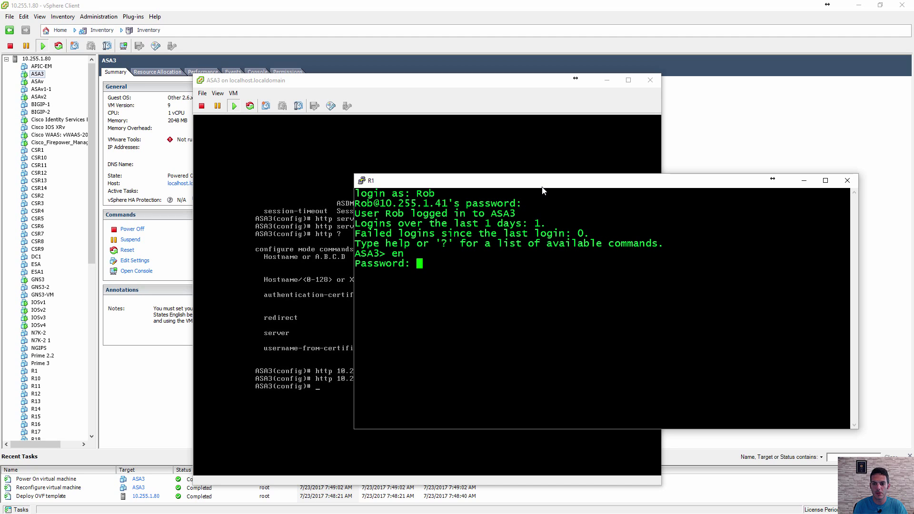
{"action": "type", "text": "*****"}
{"action": "key", "text": "Return"}
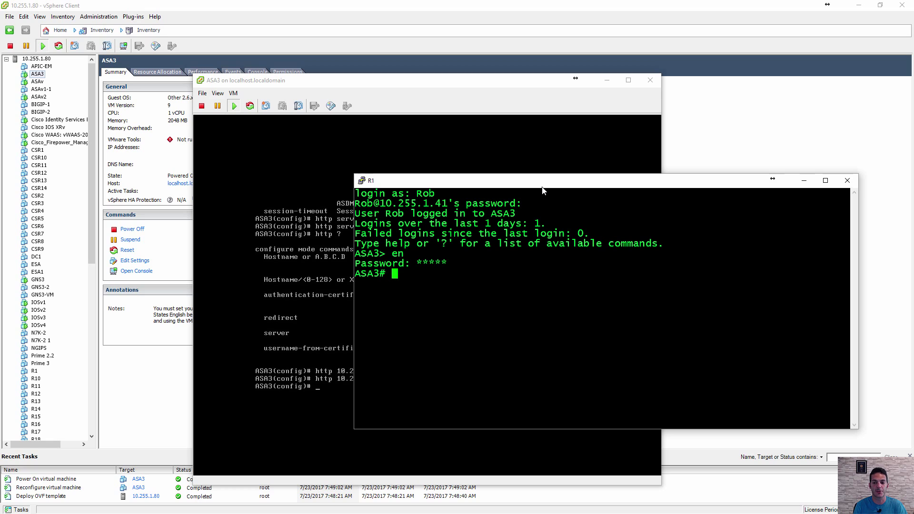
{"action": "type", "text": "show ssh"}
{"action": "key", "text": "Return"}
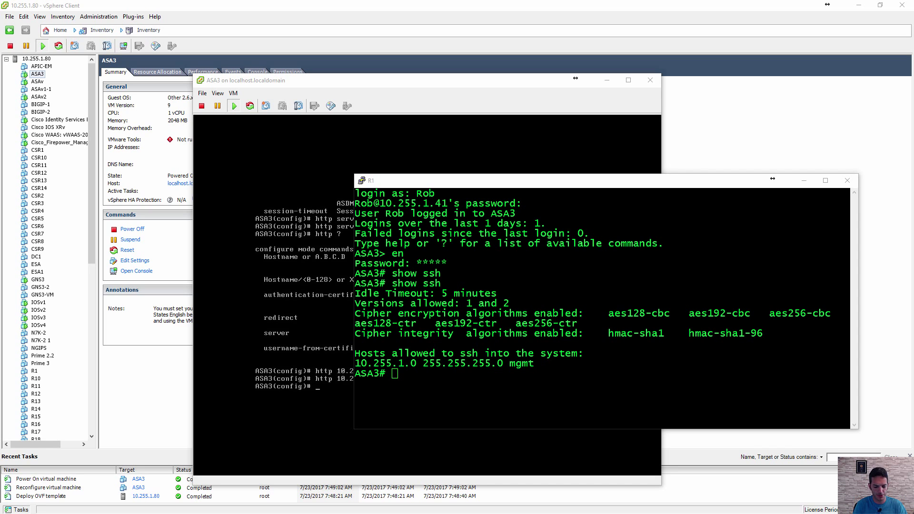
{"action": "left_click_drag", "start_coordinate": [0, 110], "coordinate": [386, 0]}
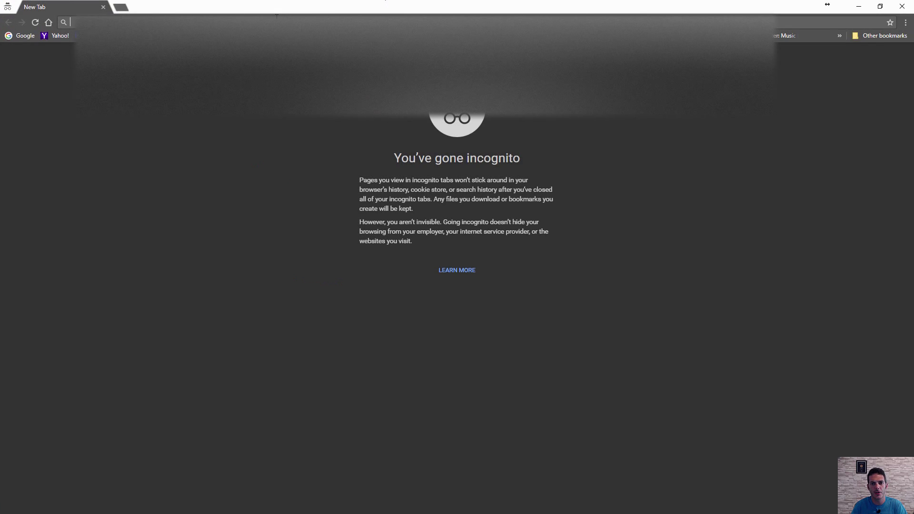
{"action": "type", "text": "linkedin"}
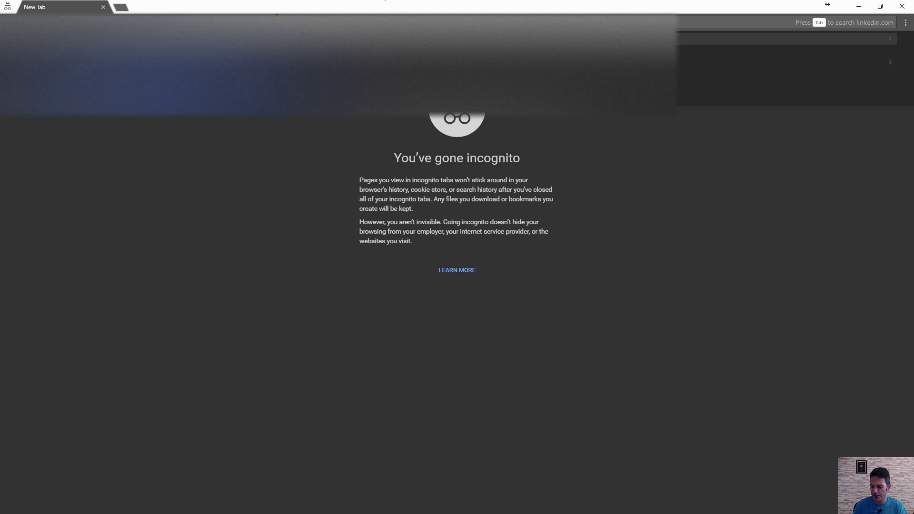
{"action": "key", "text": "Return"}
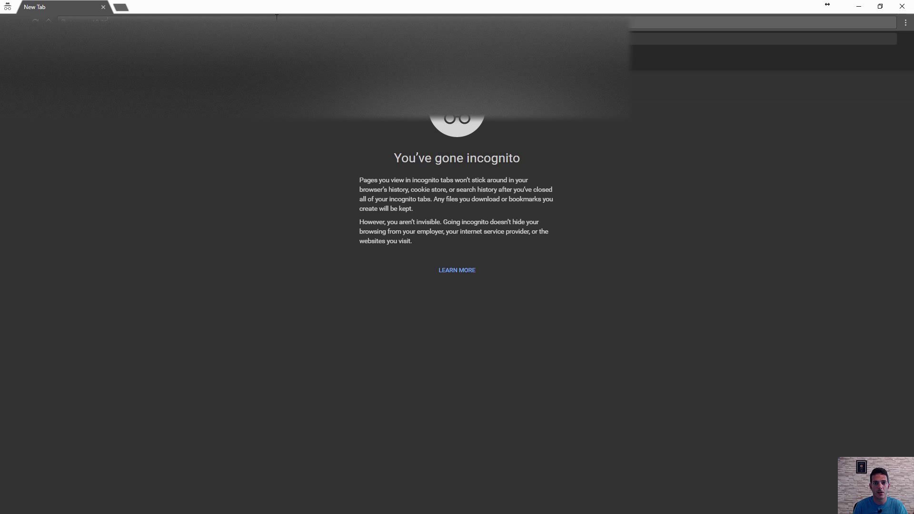
{"action": "type", "text": ".1.41"}
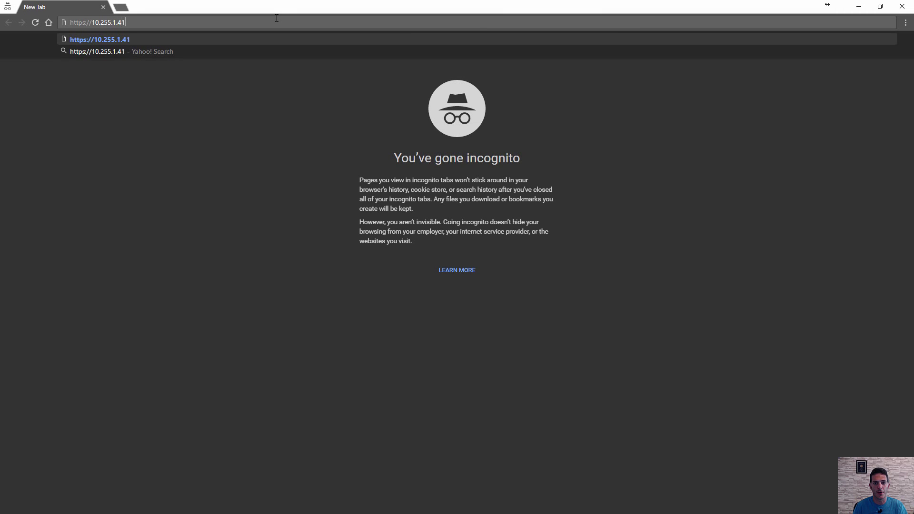
{"action": "key", "text": "Return"}
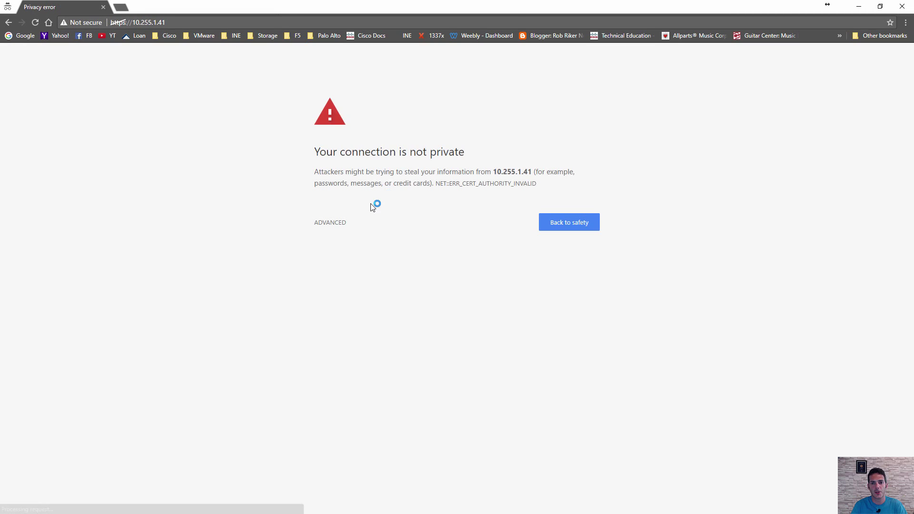
{"action": "left_click", "coordinate": [336, 229]}
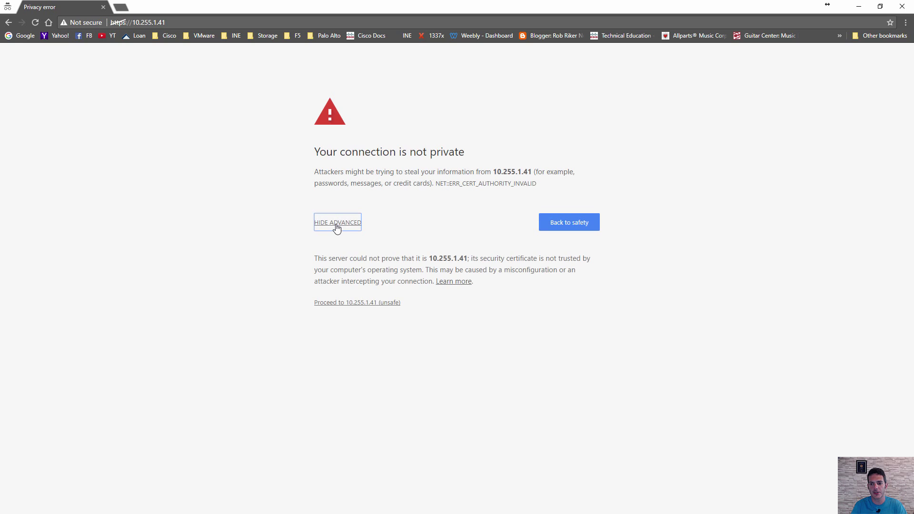
{"action": "left_click", "coordinate": [351, 307]}
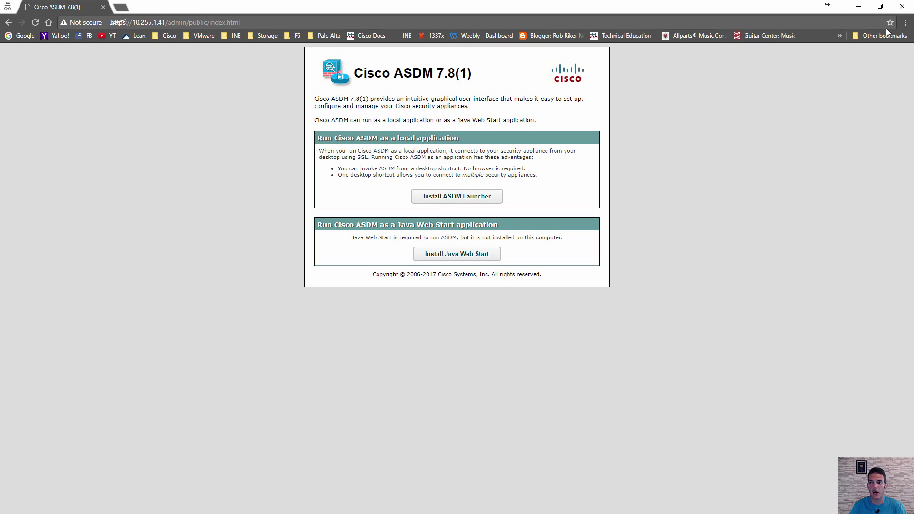
- Close Chrome and add 10.255.1.41 to the ASDM device list
{"action": "left_click", "coordinate": [903, 8]}
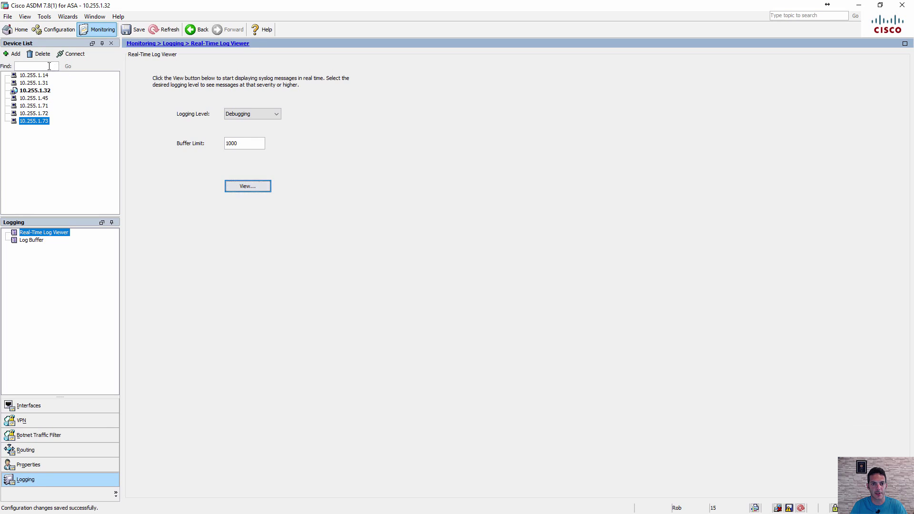
{"action": "left_click", "coordinate": [17, 56]}
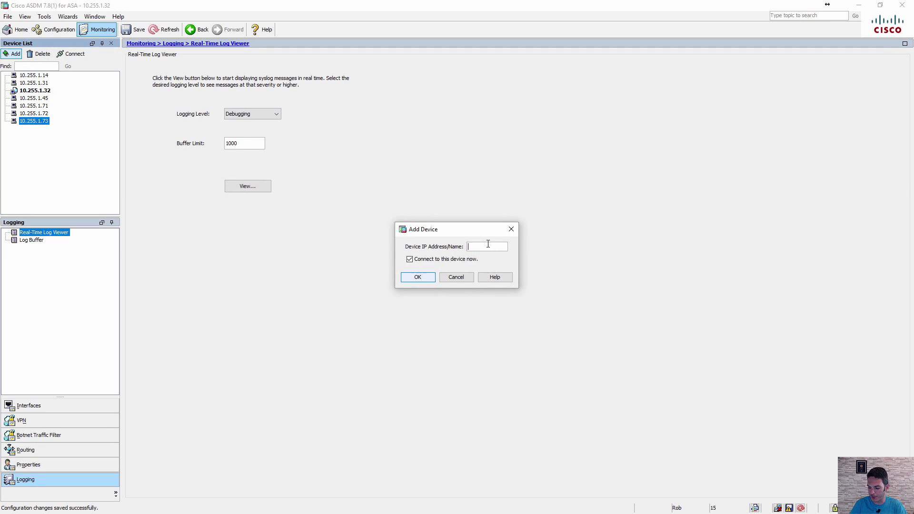
{"action": "type", "text": "10.255.1"}
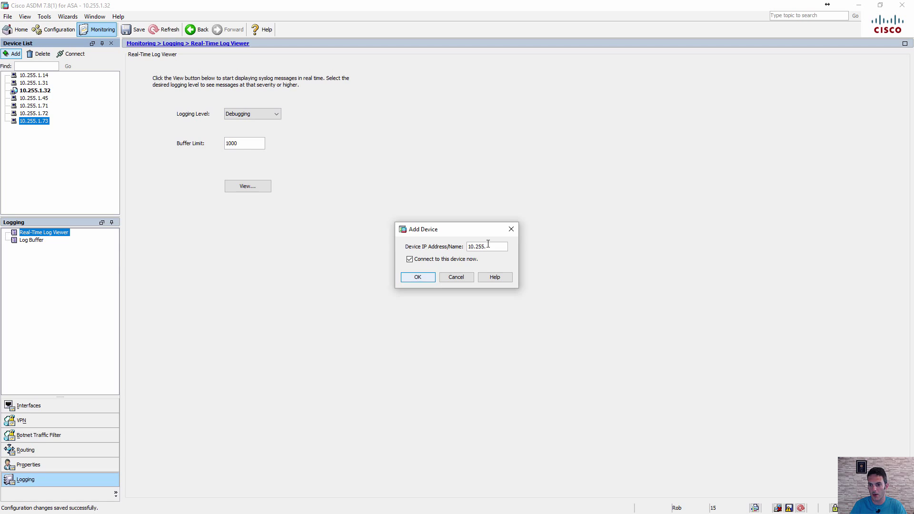
{"action": "type", "text": ".41"}
{"action": "left_click", "coordinate": [427, 277]}
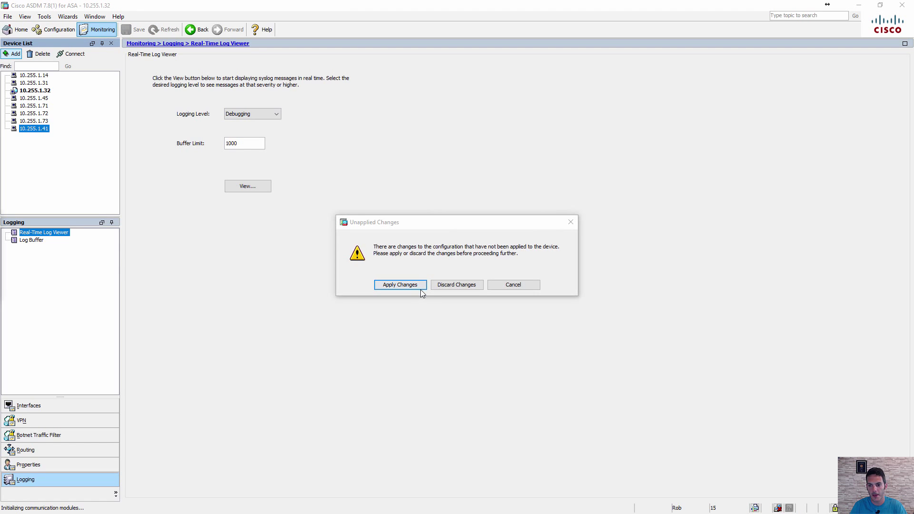
- Discard the previous device's unapplied changes and accept the untrusted certificate to continue connecting
{"action": "left_click", "coordinate": [448, 286]}
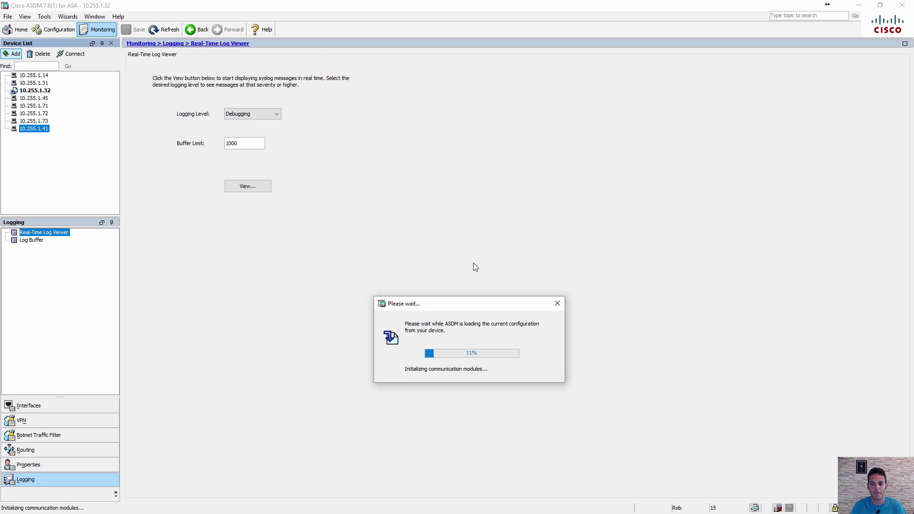
{"action": "left_click_drag", "start_coordinate": [456, 310], "coordinate": [414, 277]}
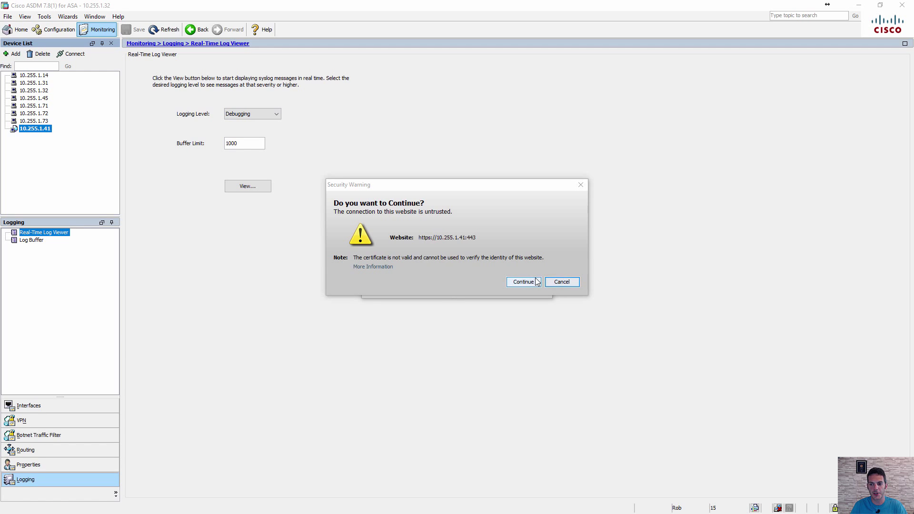
{"action": "left_click", "coordinate": [535, 282]}
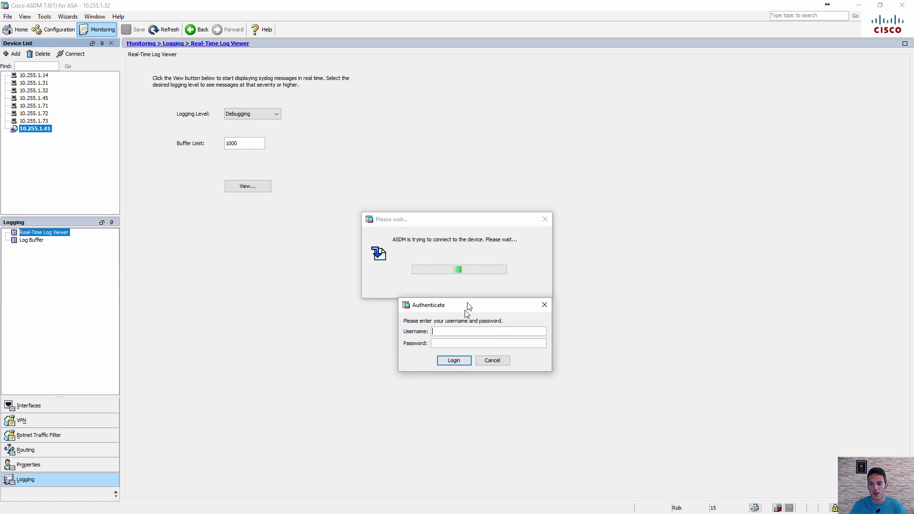
- Log in to 10.255.1.41 with the local username and password, re-submitting the password once
{"action": "left_click_drag", "start_coordinate": [467, 306], "coordinate": [463, 318]}
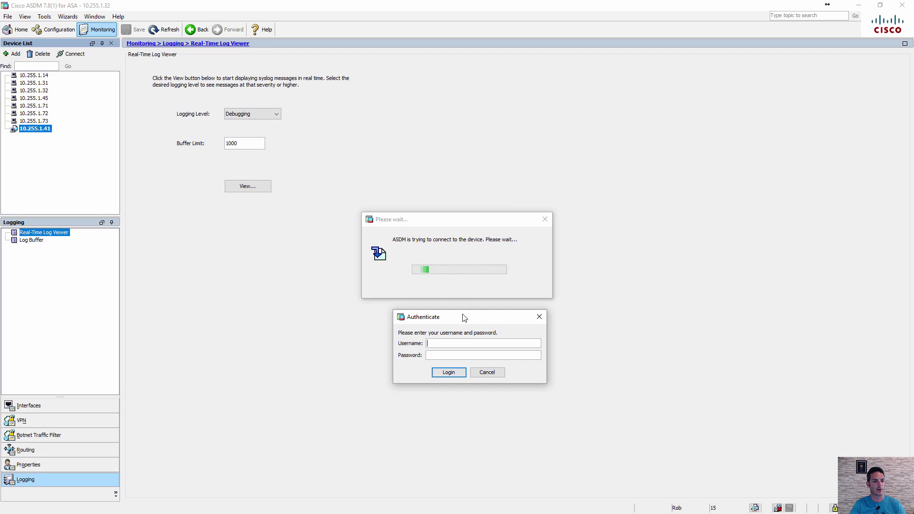
{"action": "type", "text": "R"}
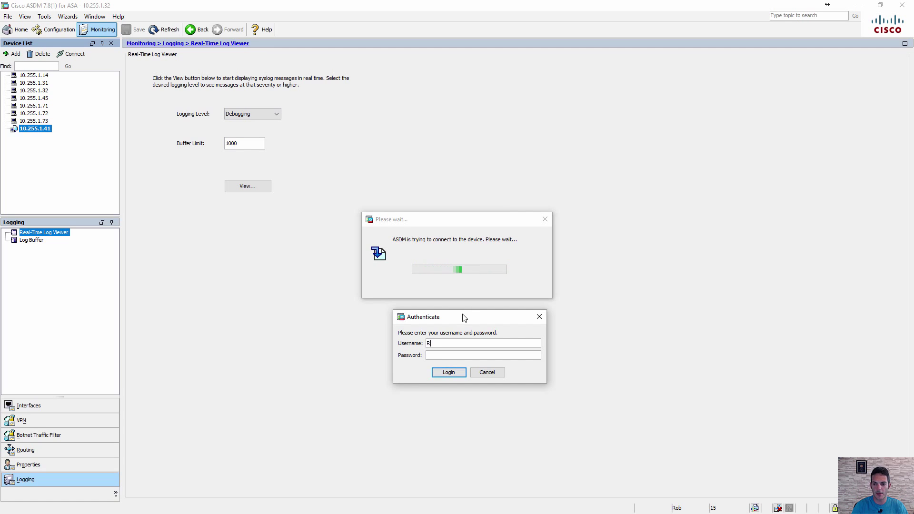
{"action": "type", "text": "ob"}
{"action": "key", "text": "Tab"}
{"action": "type", "text": "***"}
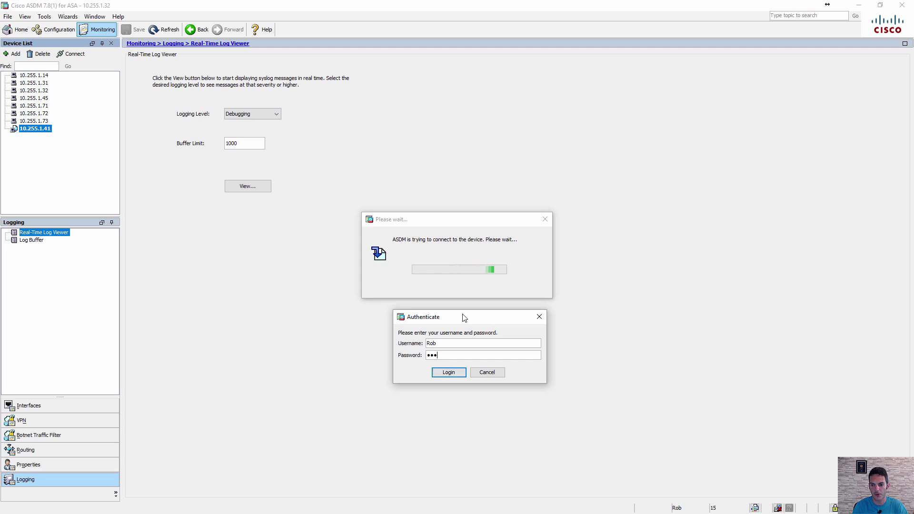
{"action": "type", "text": "*****"}
{"action": "key", "text": "Return"}
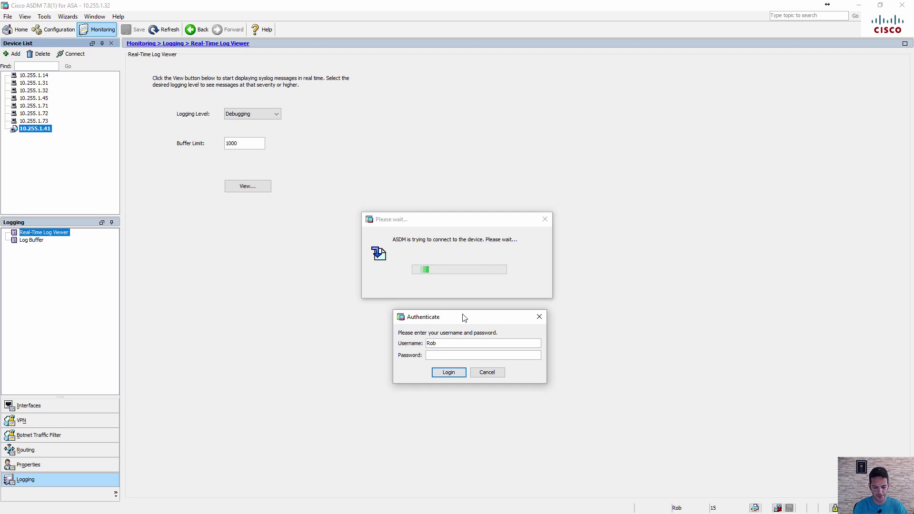
{"action": "type", "text": "********"}
{"action": "key", "text": "Return"}
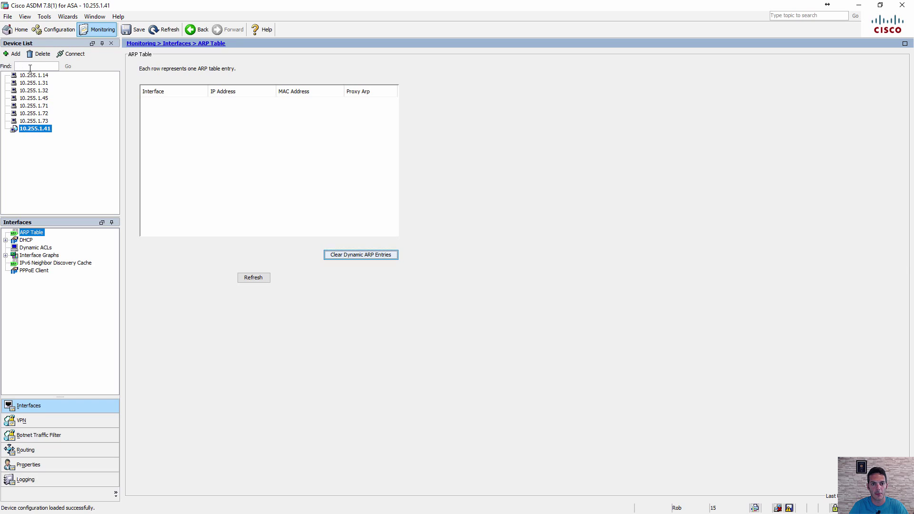
- Check ASA3 on the Home dashboard, browse the Configuration sections, then return to the Monitoring ARP table
{"action": "left_click", "coordinate": [18, 30]}
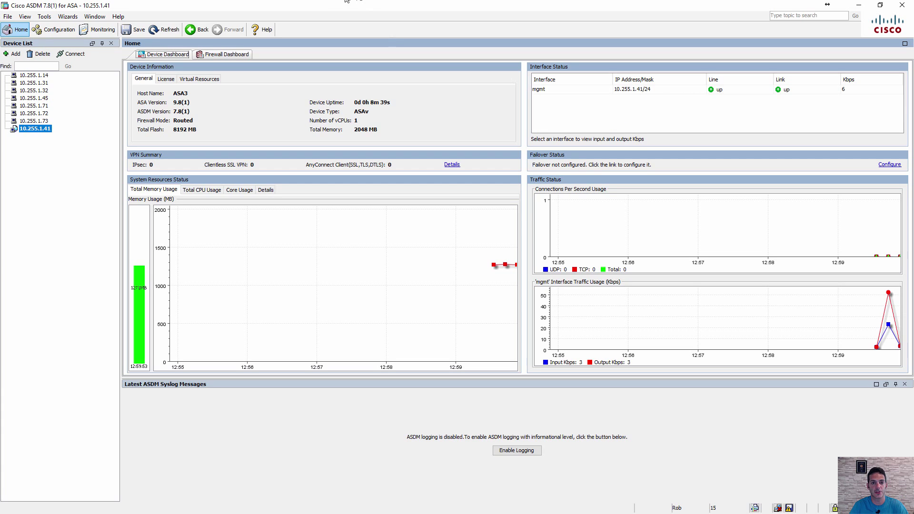
{"action": "left_click", "coordinate": [57, 32]}
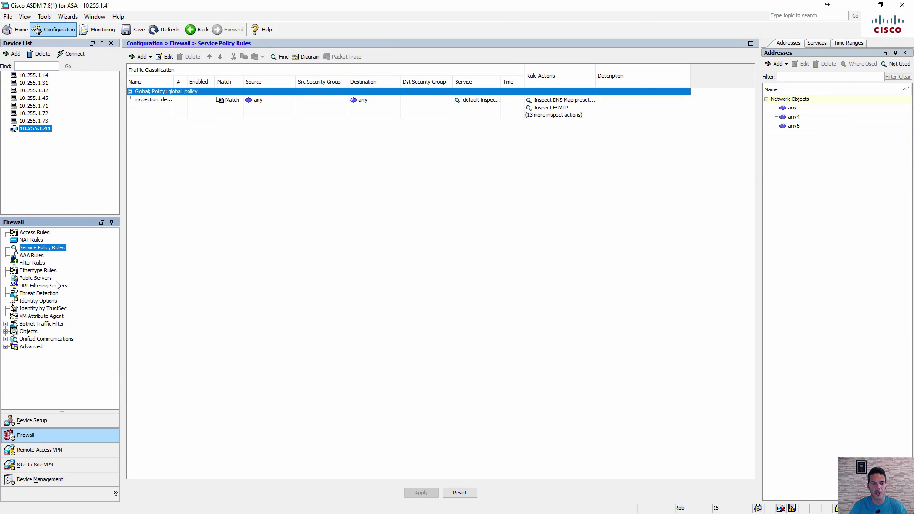
{"action": "left_click", "coordinate": [54, 425]}
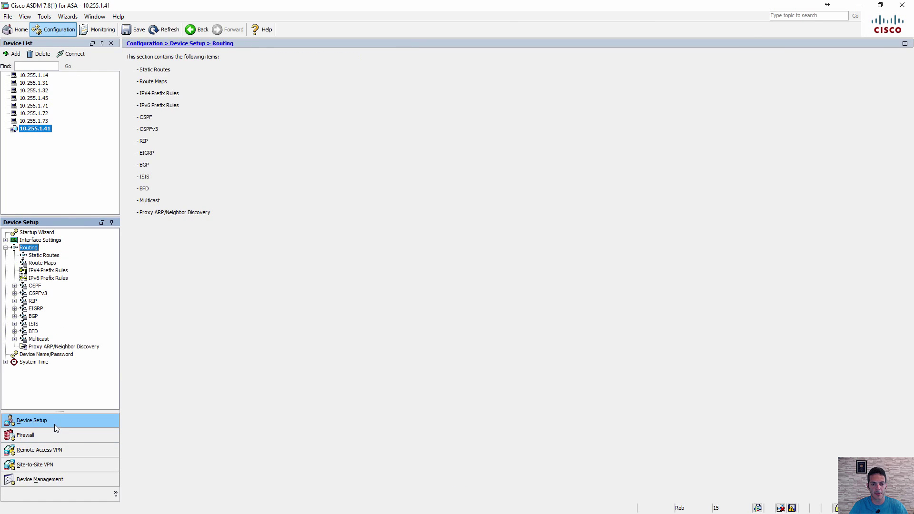
{"action": "left_click", "coordinate": [48, 434]}
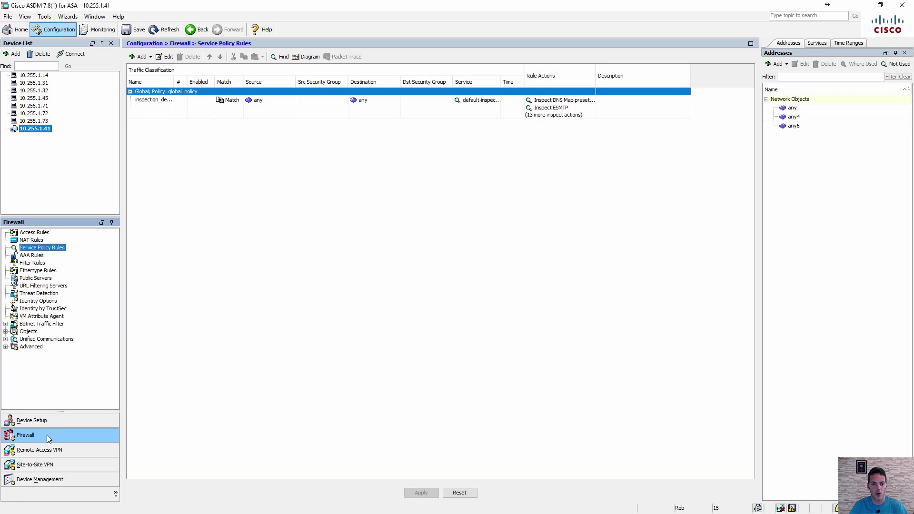
{"action": "left_click", "coordinate": [49, 449]}
{"action": "left_click", "coordinate": [51, 465]}
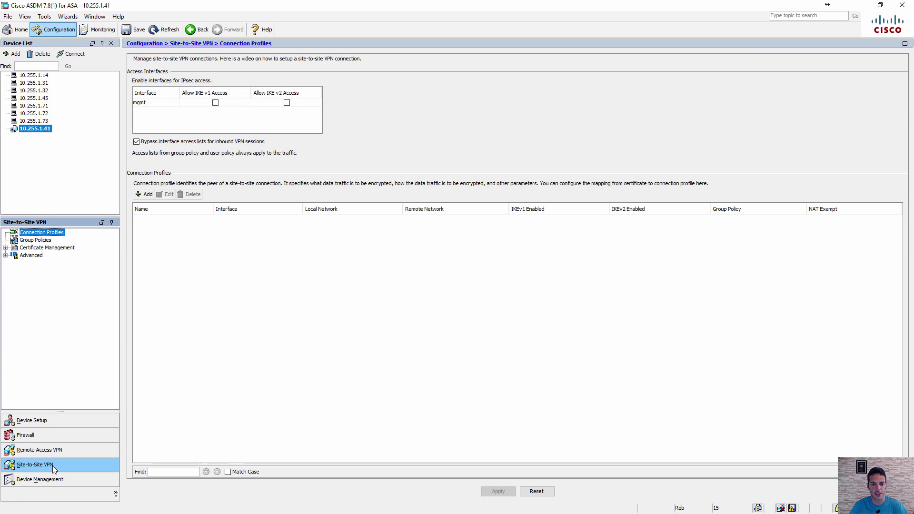
{"action": "left_click", "coordinate": [77, 484]}
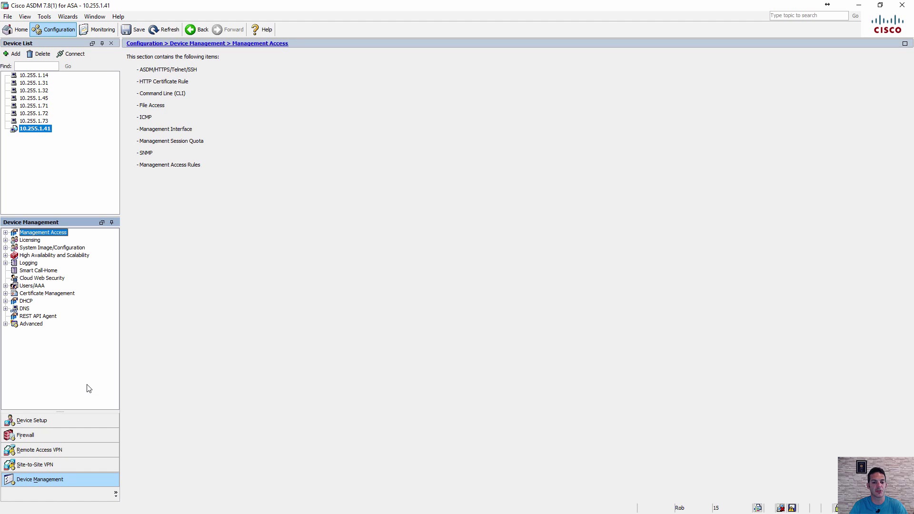
{"action": "left_click", "coordinate": [100, 30]}
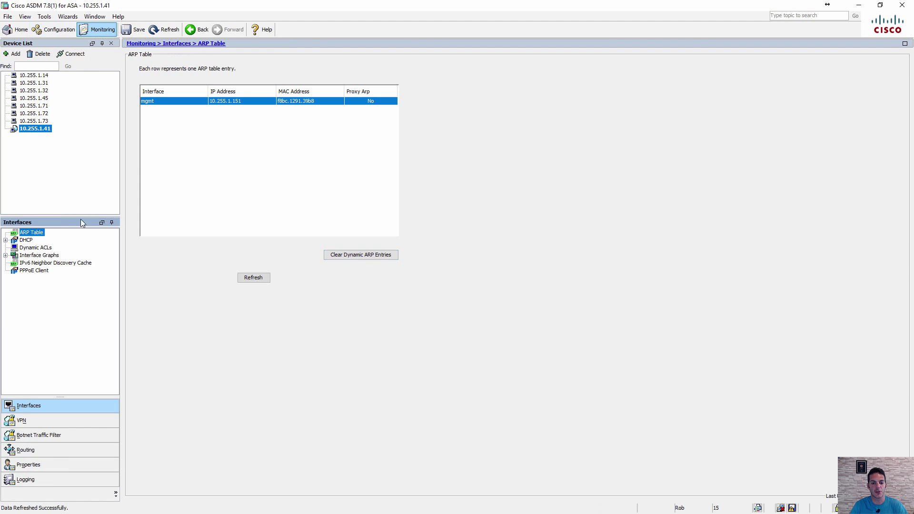